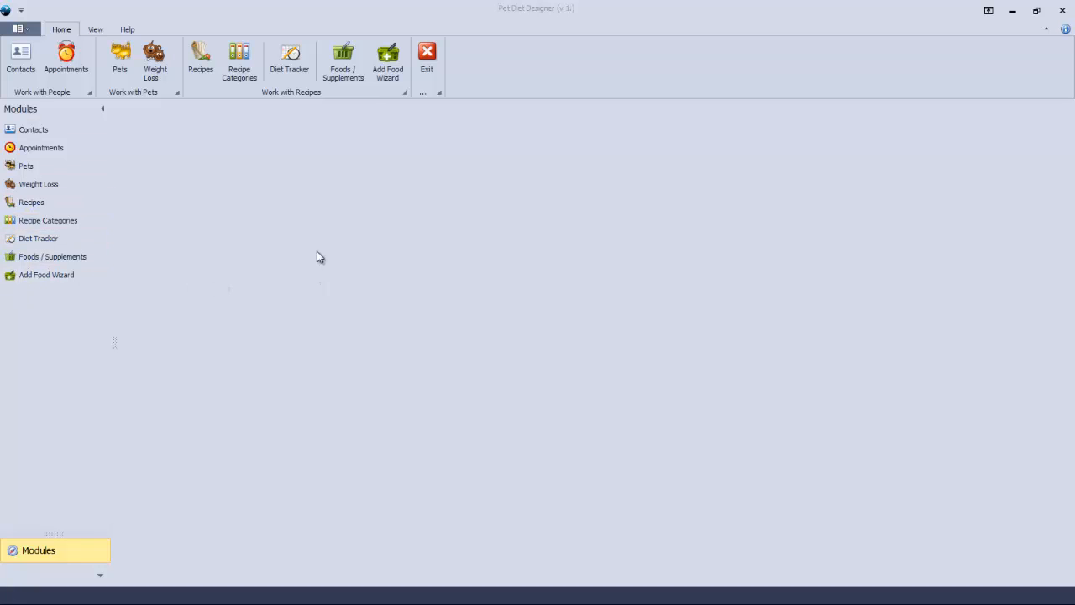
Open the recipes list and look through all of its recipes
left_click(206, 68)
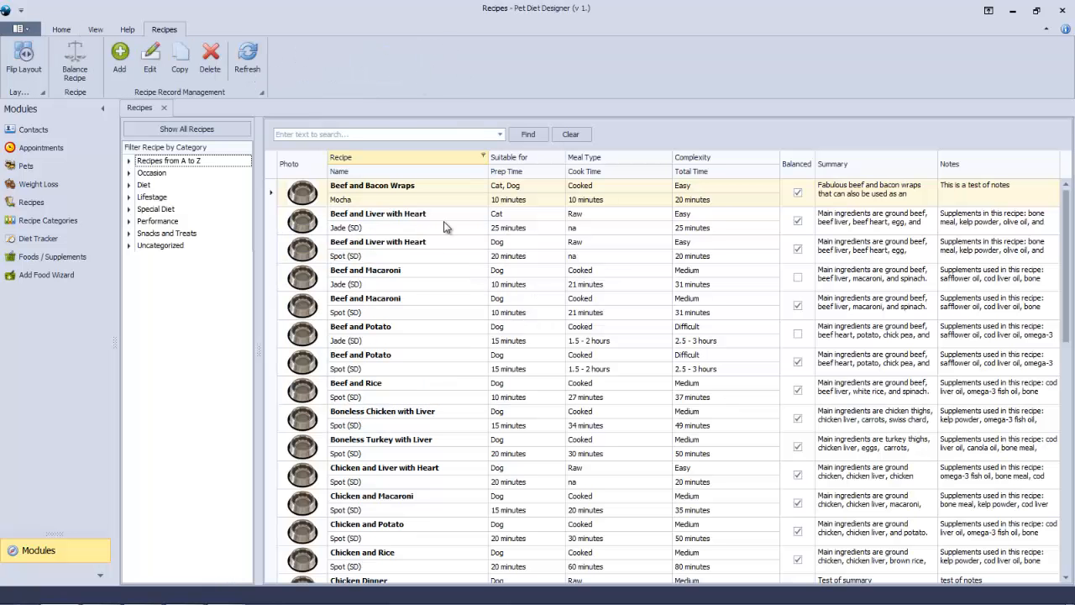
scroll(401, 388, "down", 7)
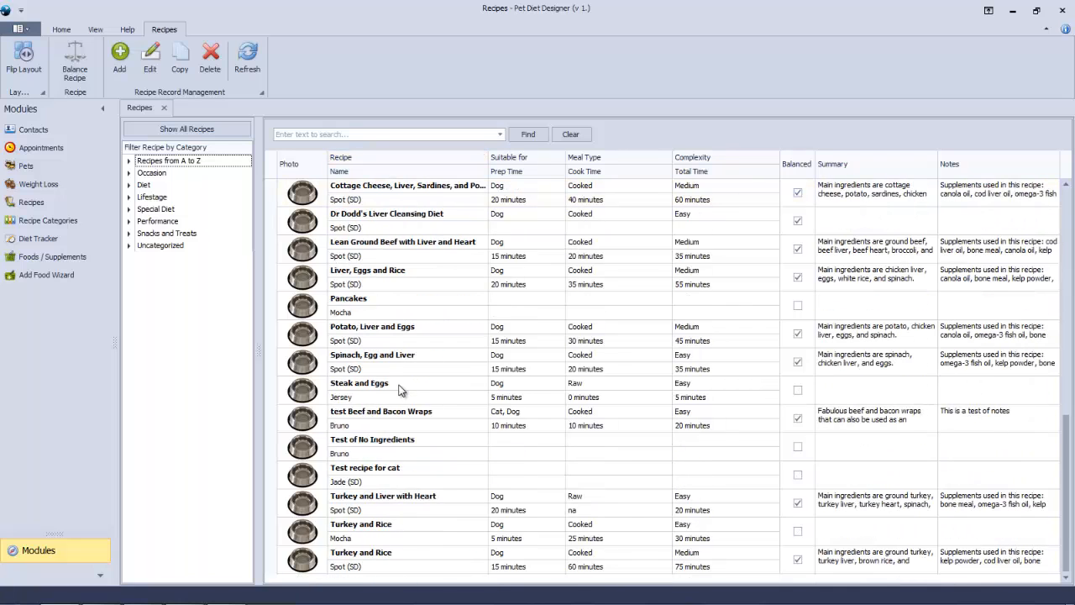
scroll(399, 388, "up", 8)
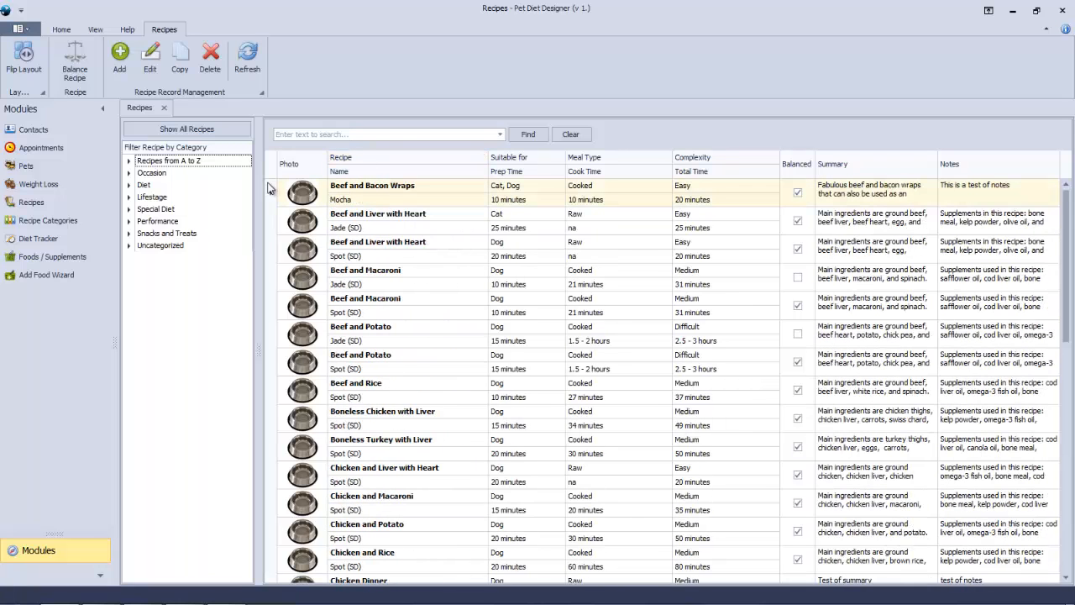
Expand Recipes from A to Z, view the Chicken, Eggs and Beef categories in turn, and show all recipes again
left_click(129, 161)
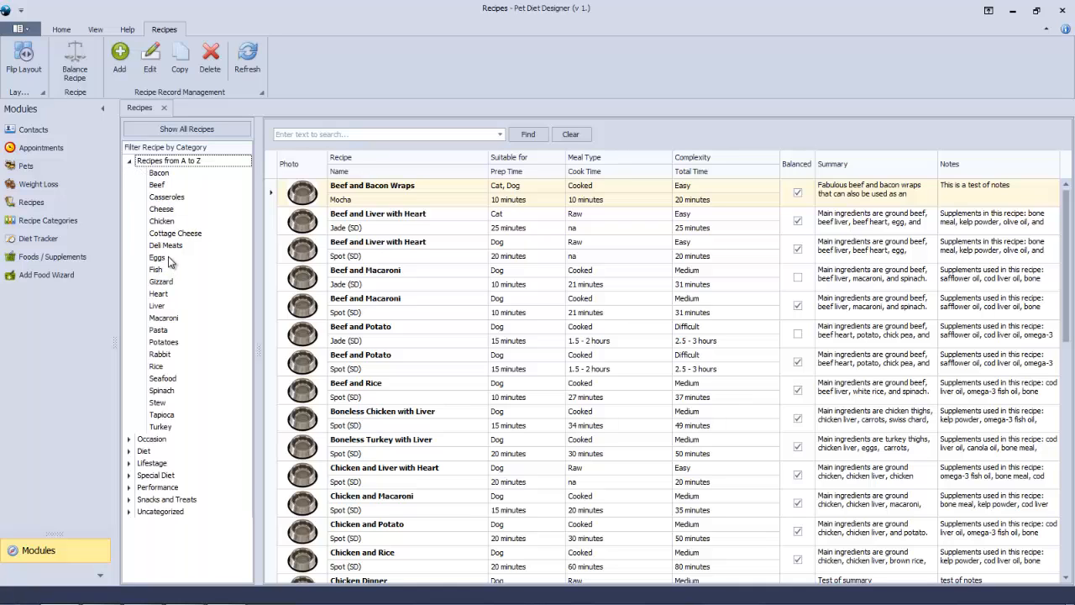
left_click(164, 223)
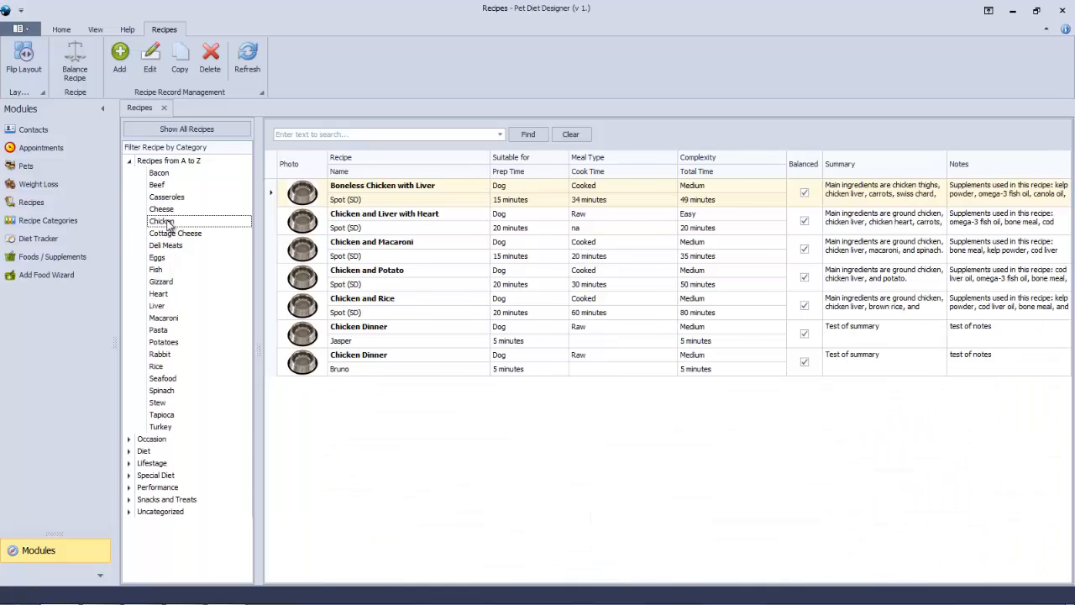
left_click(160, 260)
left_click(157, 186)
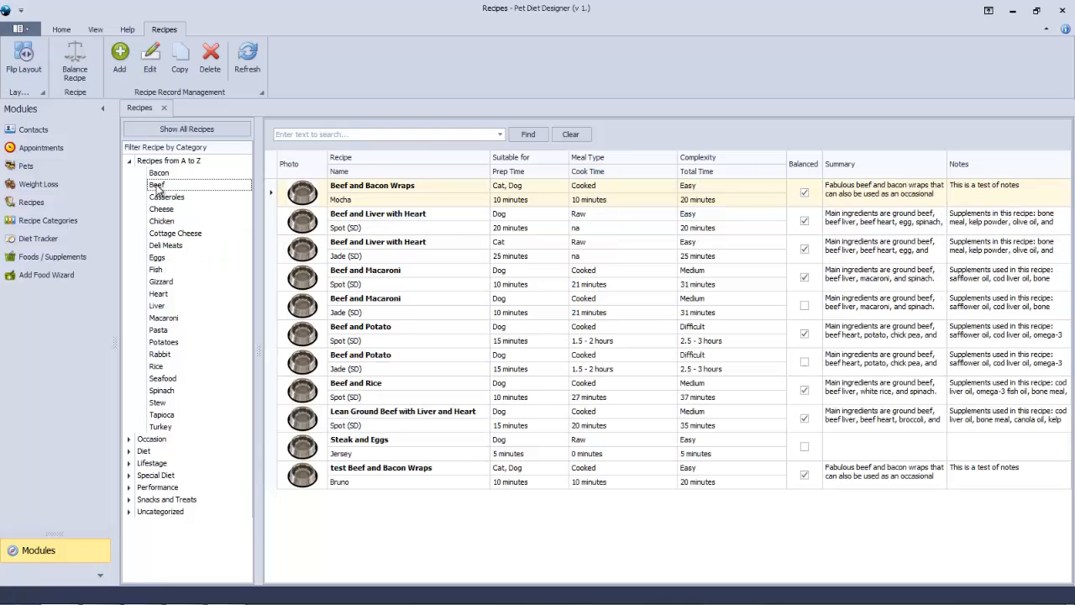
left_click(173, 132)
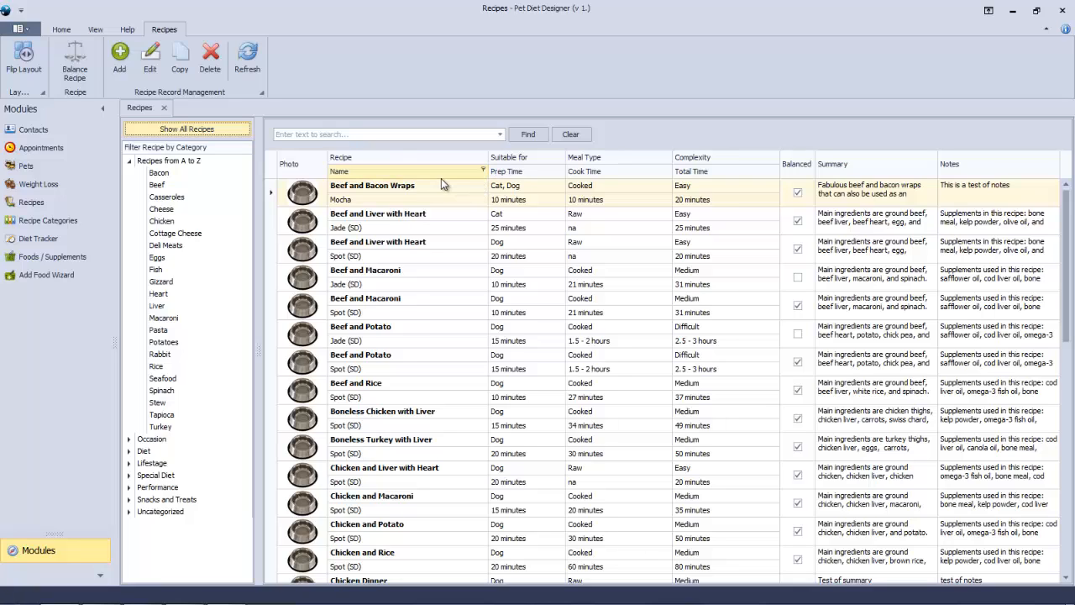
Filter the recipes by the pet name Spot (SD) and look through the matching recipes
left_click(482, 170)
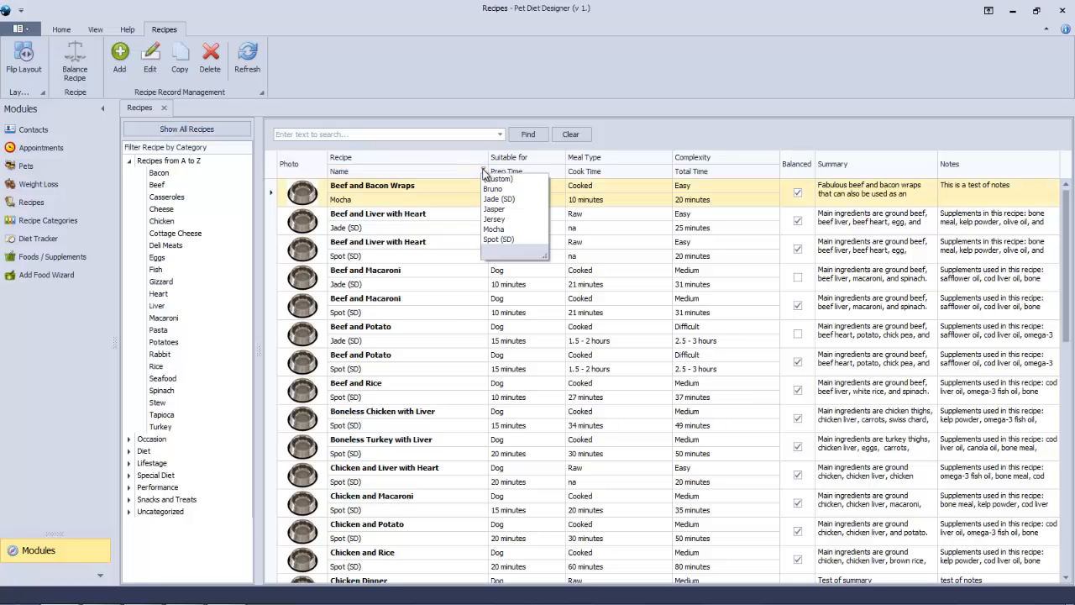
left_click(498, 241)
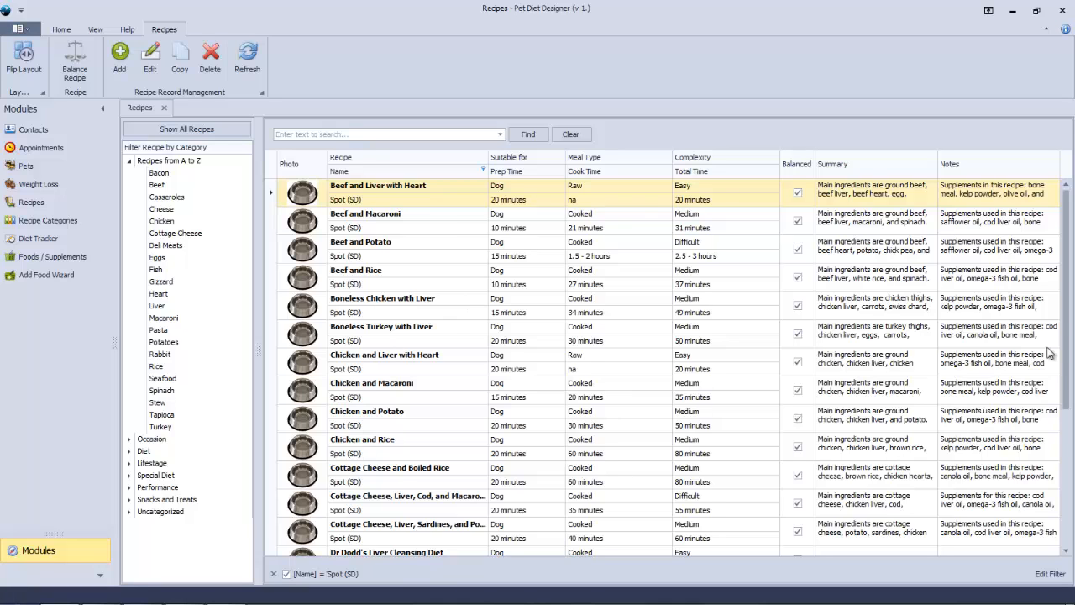
scroll(1069, 320, "down", 1)
left_click_drag(1068, 311, 1072, 415)
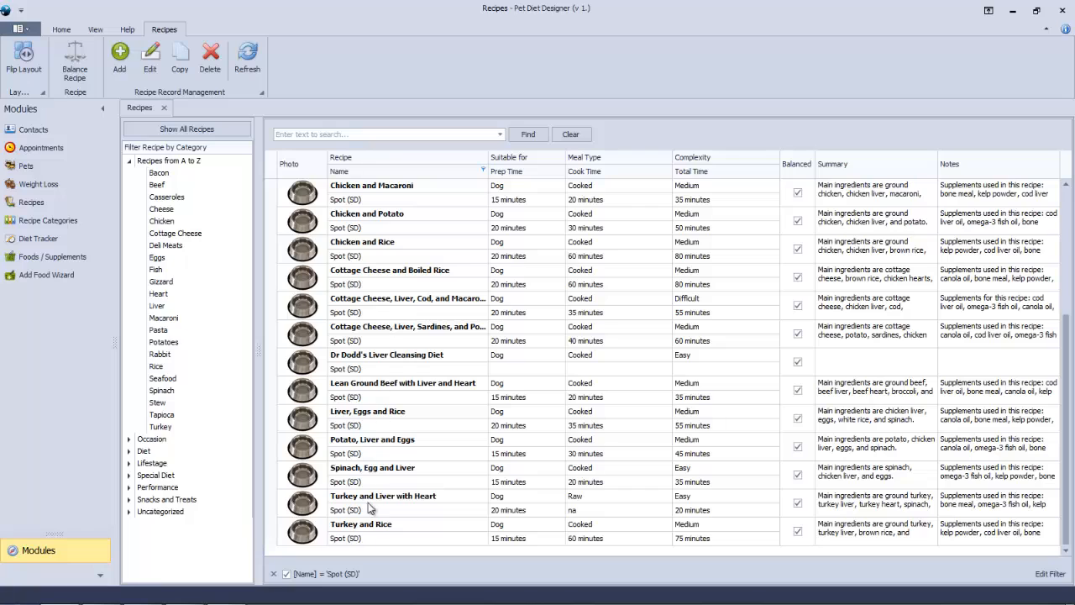
Open Spot (SD)'s Turkey and Rice recipe for balancing and collapse the Modules pane
left_click(363, 537)
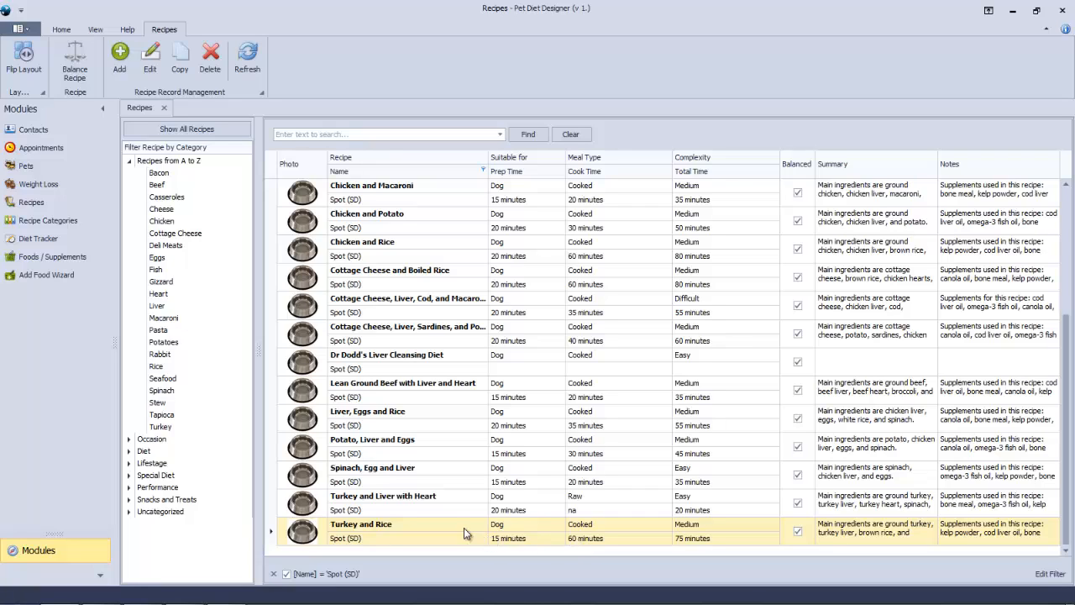
left_click(74, 51)
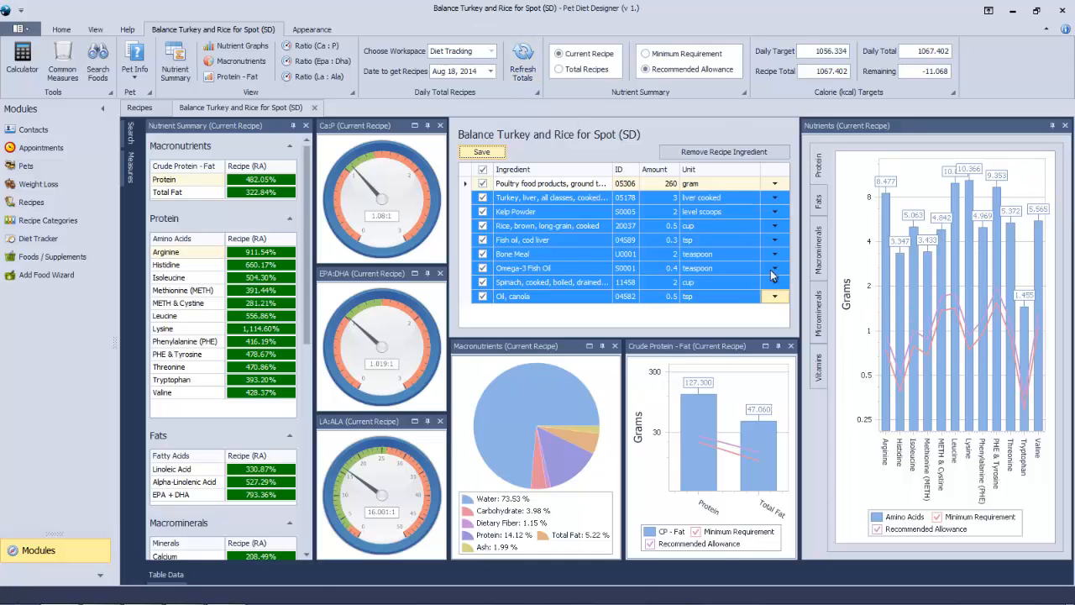
left_click(103, 112)
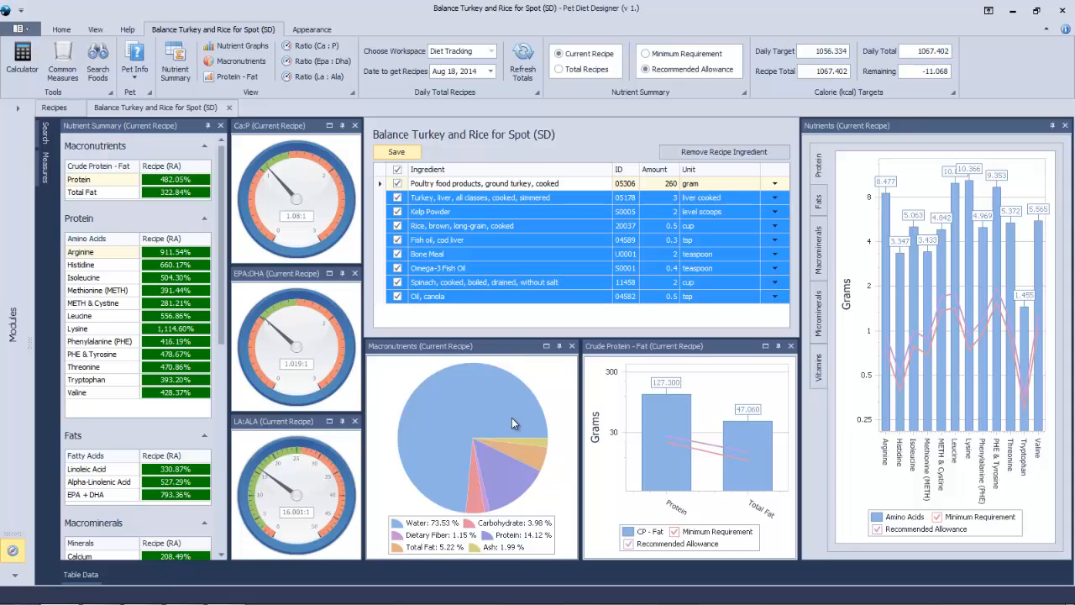
Inspect the crude protein and fat chart, widen the Nutrients pane and check the Valine values in its Protein chart
mouse_move(663, 438)
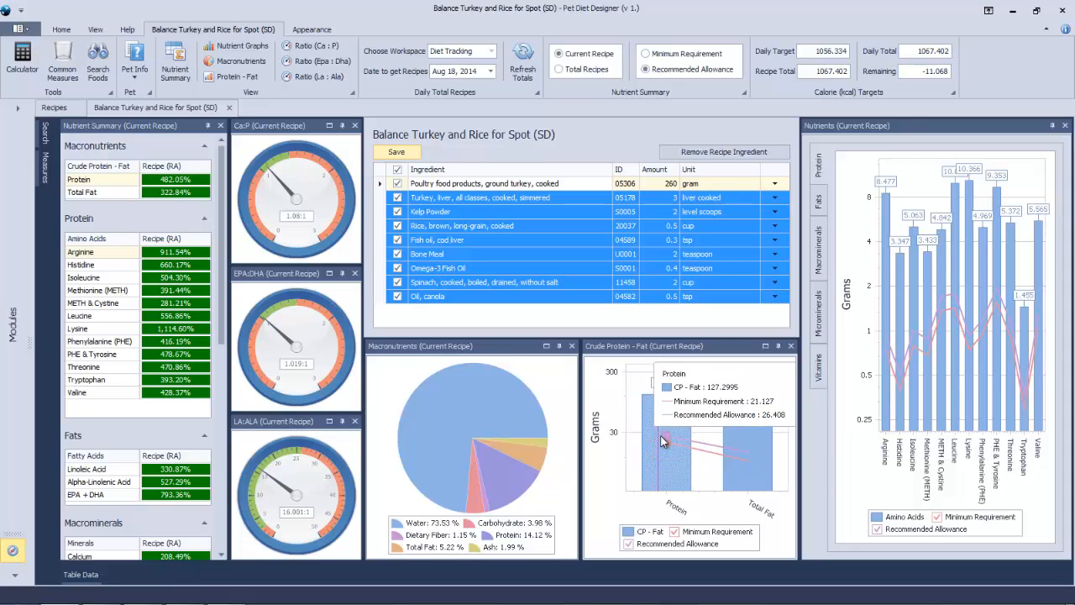
mouse_move(760, 471)
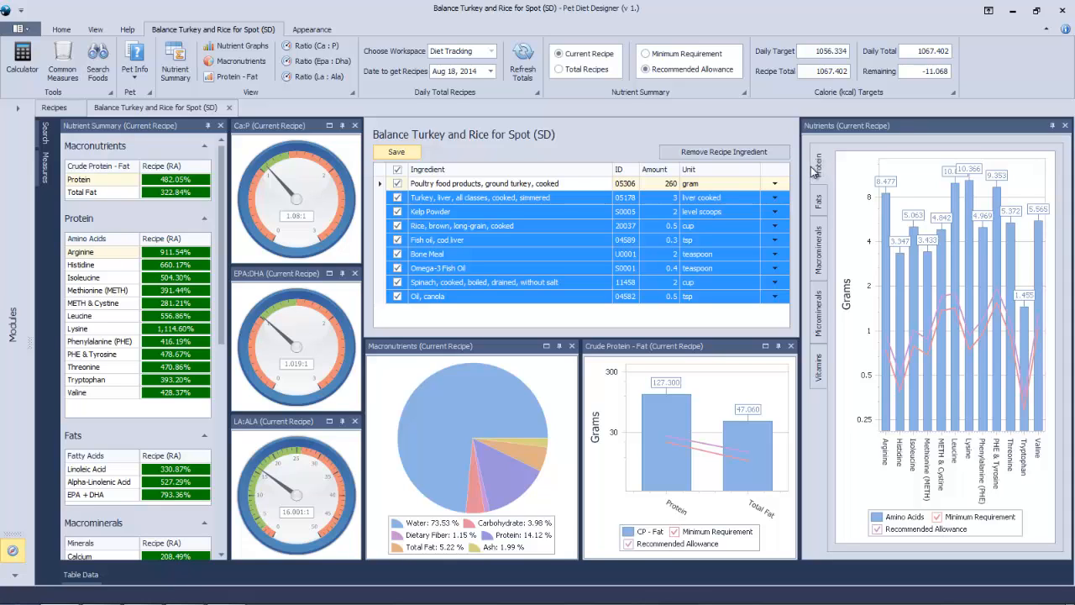
left_click_drag(799, 173, 770, 175)
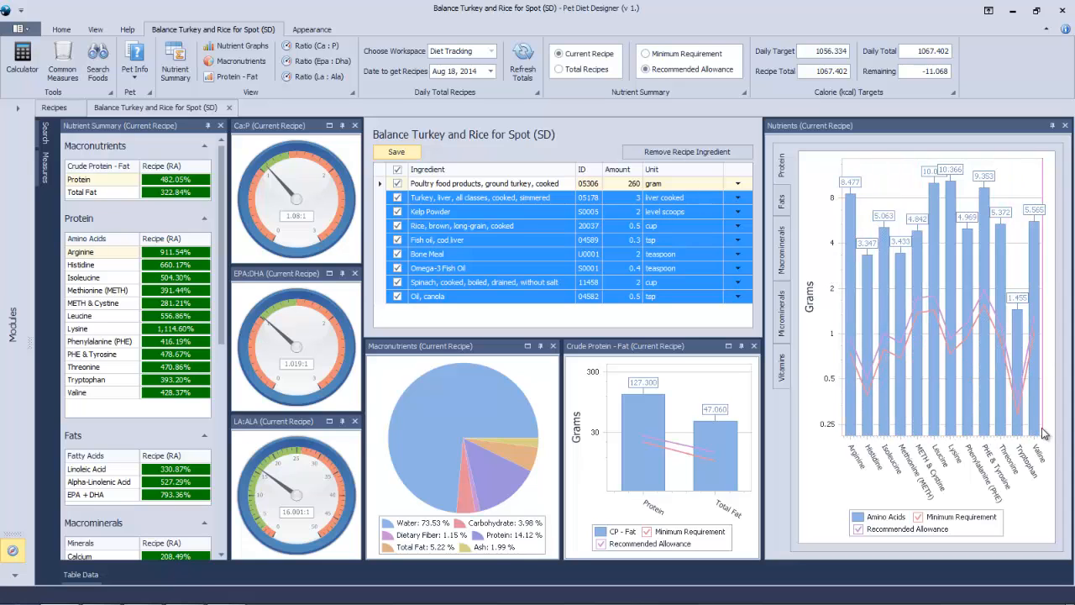
mouse_move(1039, 433)
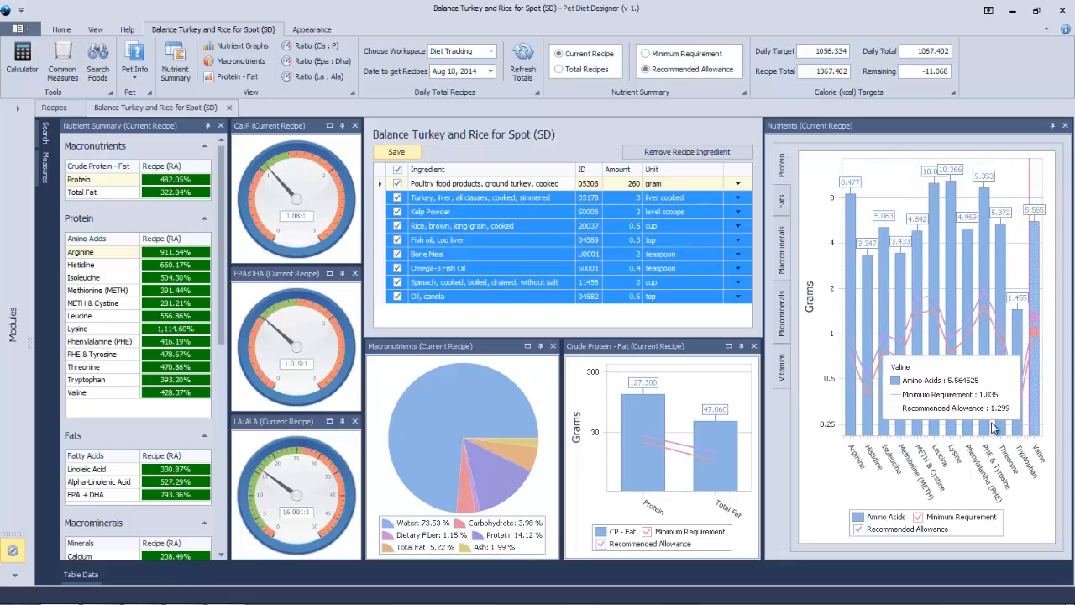
Show the Fats nutrient chart and examine the EPA + DHA and Alpha-Linolenic Acid values
left_click(781, 204)
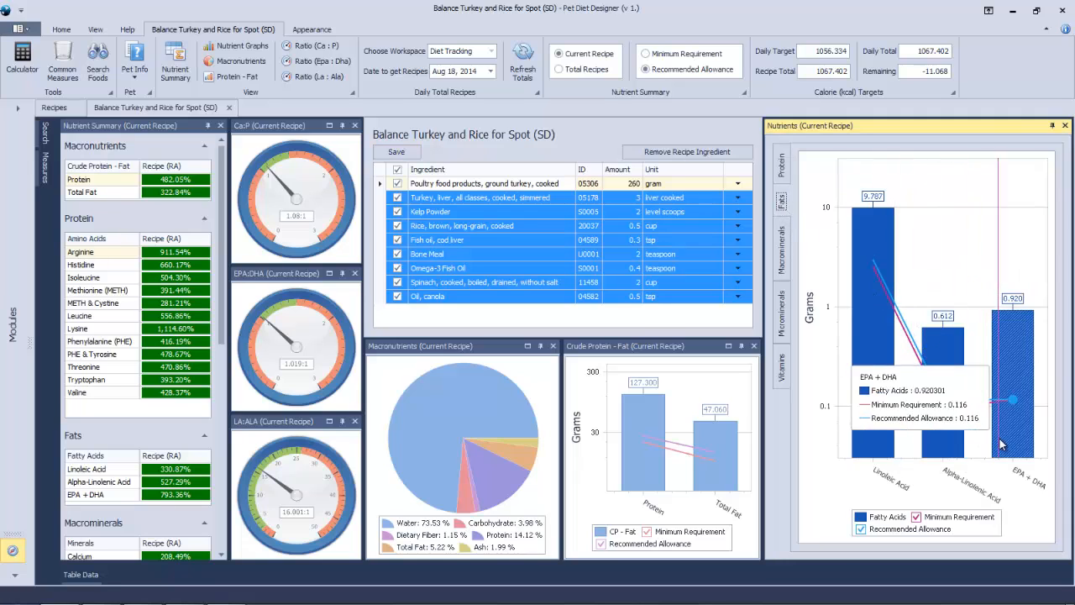
mouse_move(1006, 449)
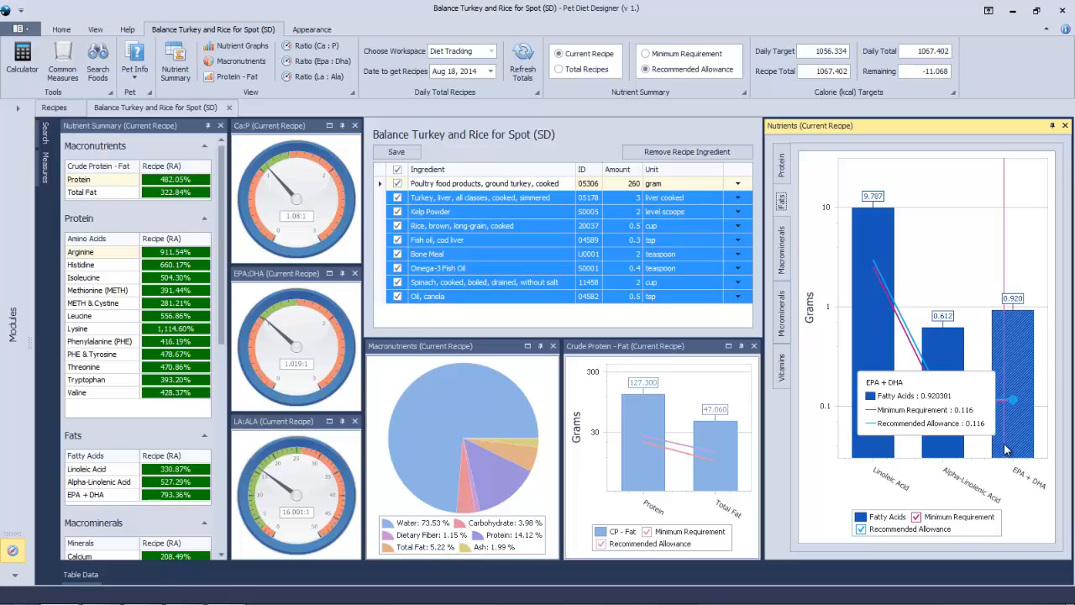
mouse_move(949, 407)
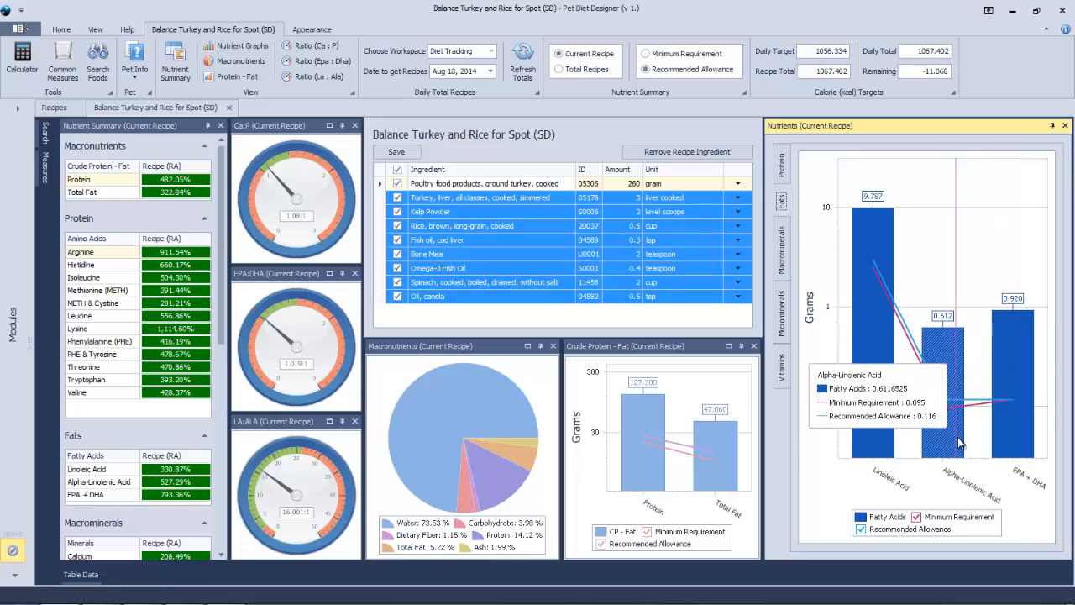
Hide the Minimum Requirement and Recommended Allowance lines in the Fats chart, and show both of them again
left_click(916, 517)
left_click(916, 518)
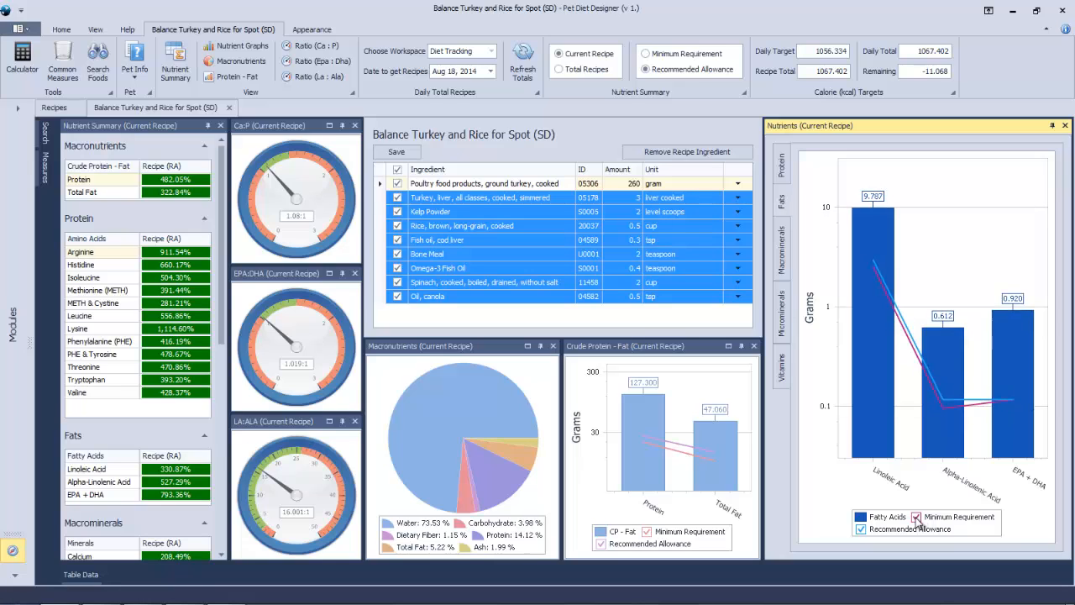
left_click(916, 518)
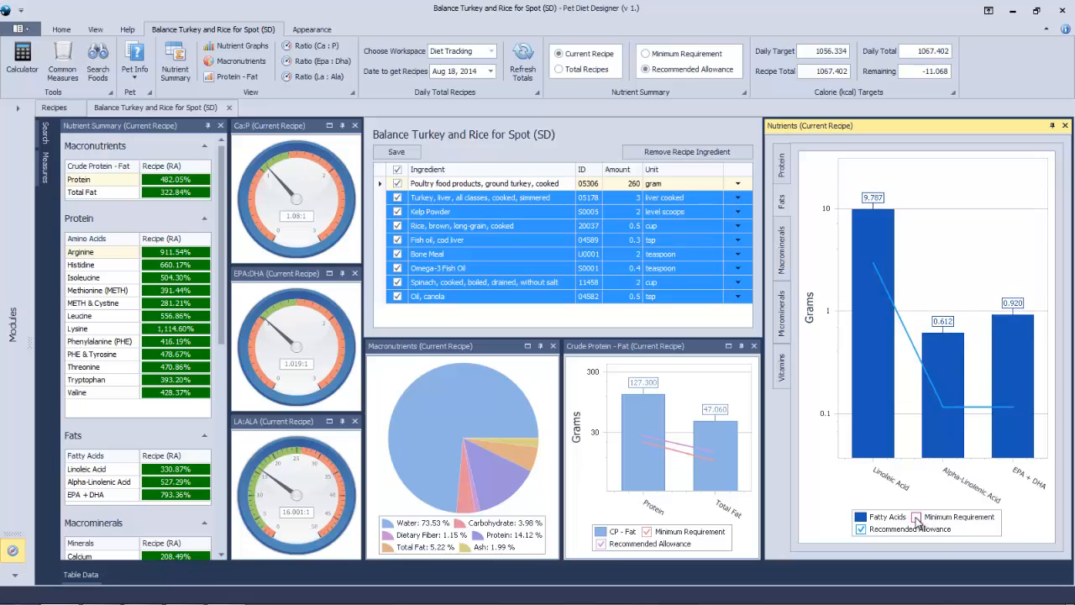
left_click(916, 517)
left_click(917, 517)
left_click(859, 530)
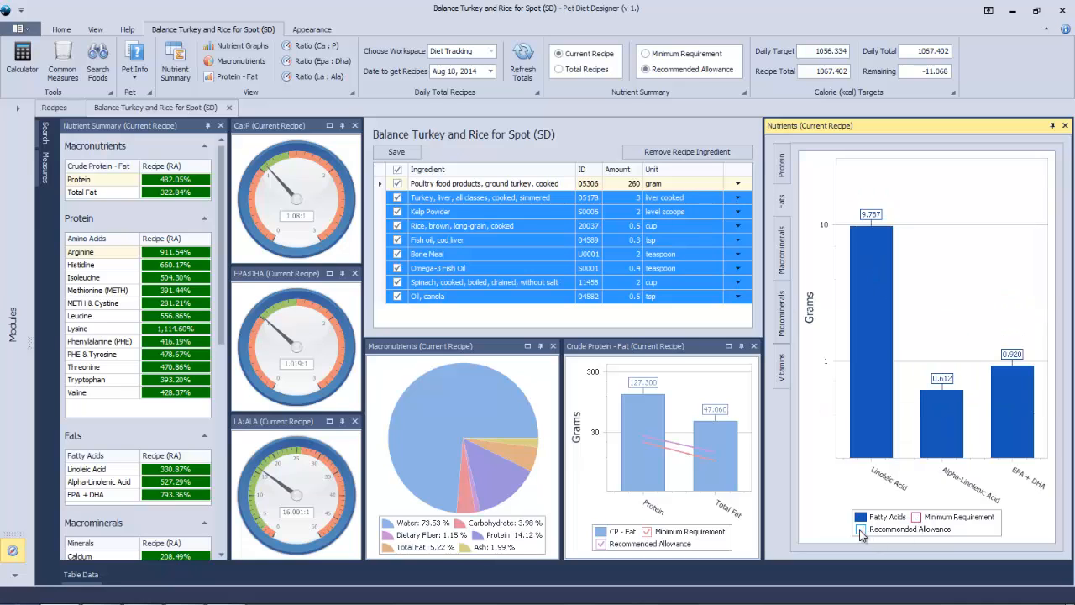
left_click(916, 517)
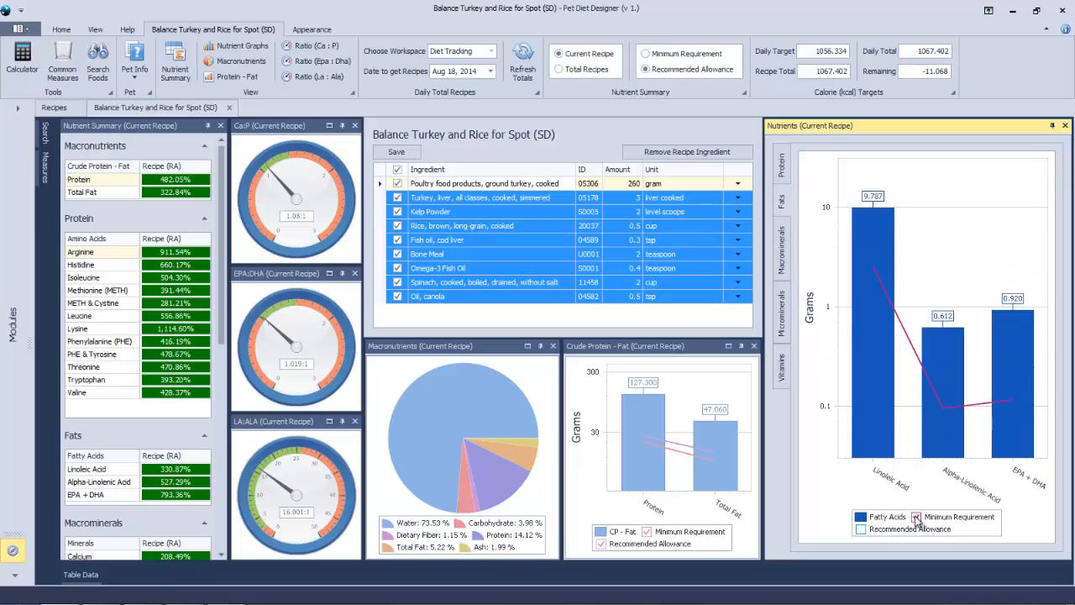
left_click(860, 530)
View the Macrominerals, Microminerals and Vitamins nutrient charts in turn
left_click(781, 261)
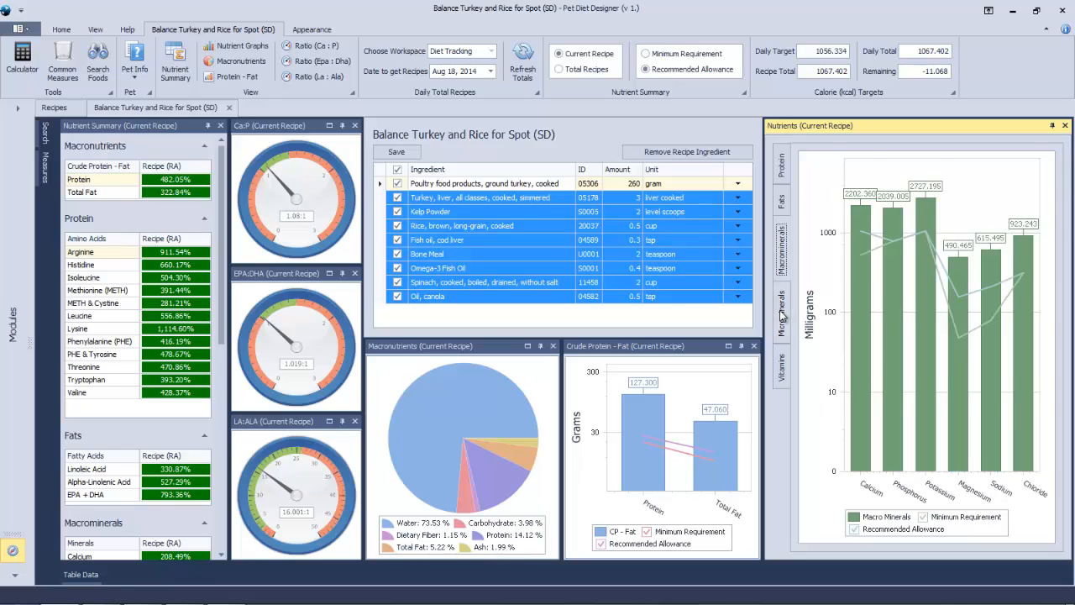
left_click(787, 315)
left_click(786, 368)
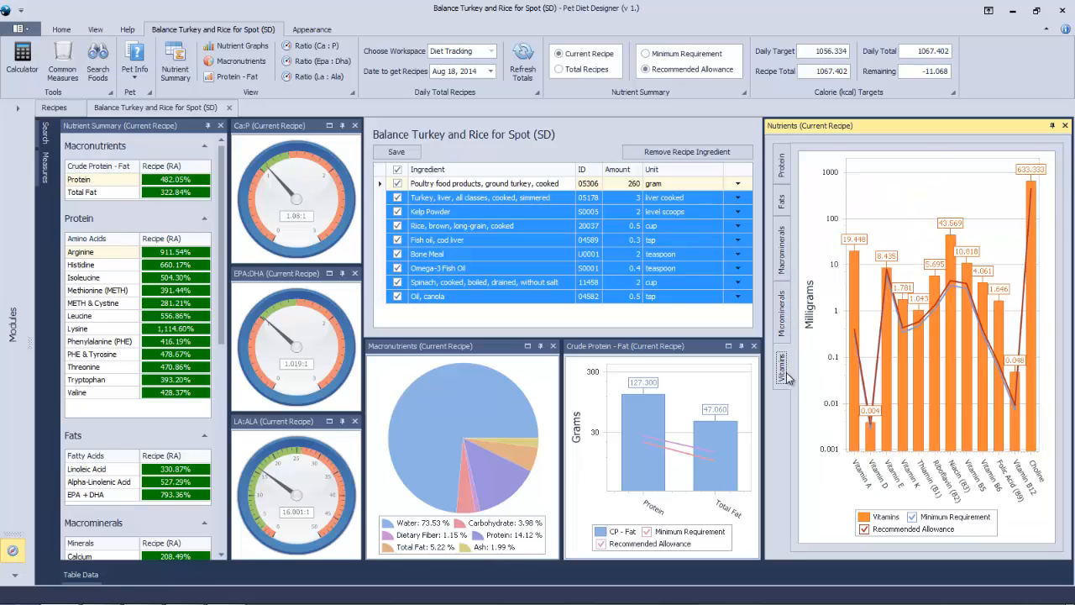
mouse_move(873, 425)
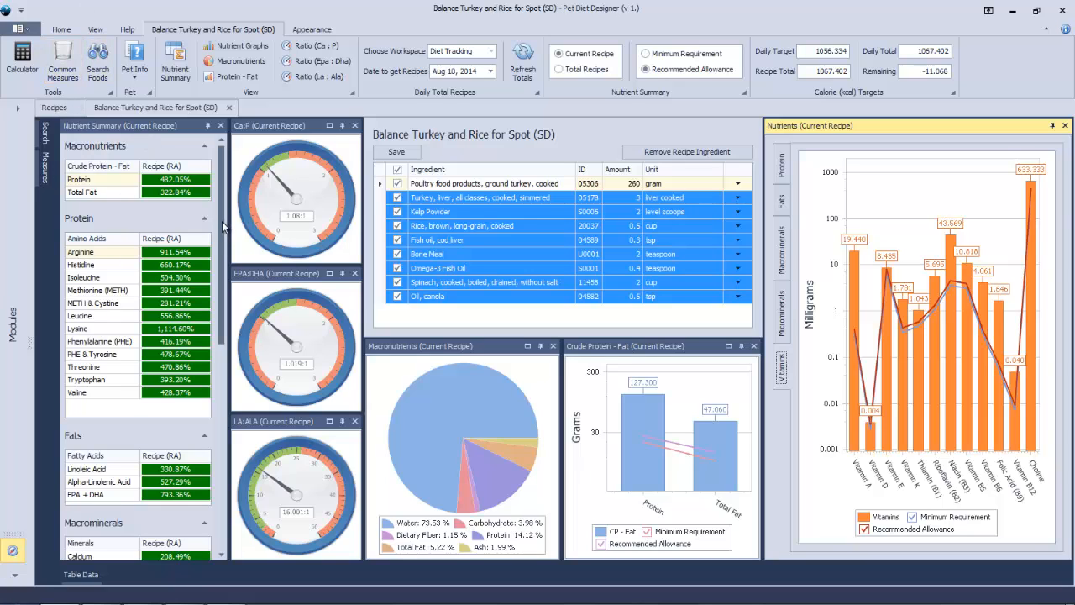
Compare the nutrient summary against Minimum Requirement, return it to Recommended Allowance and review it down to the vitamins
mouse_move(222, 235)
left_mouse_down()
mouse_move(220, 452)
mouse_move(240, 231)
left_mouse_up()
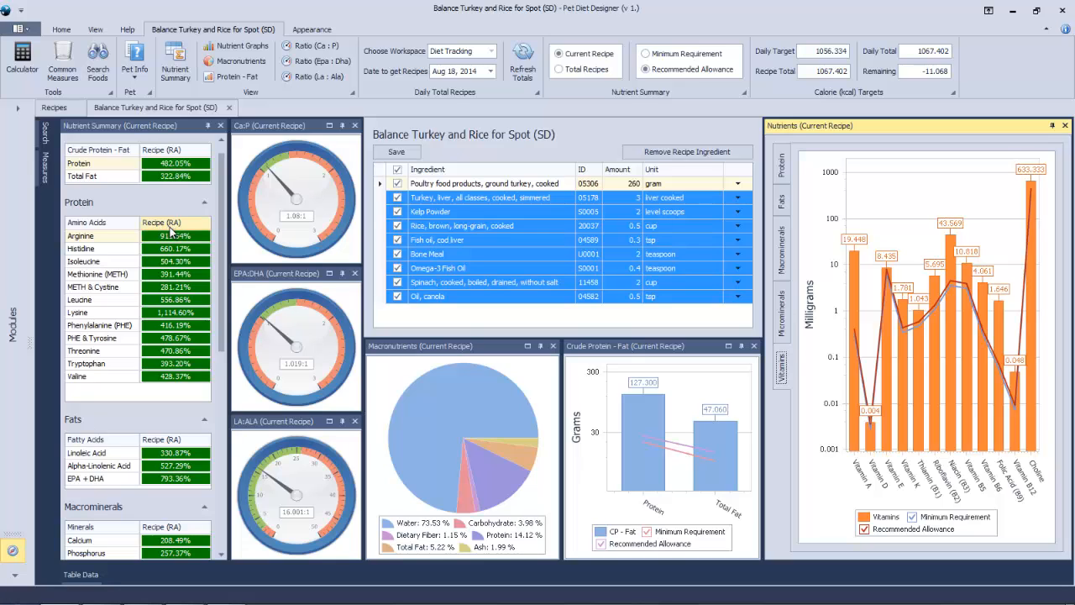
left_click(645, 55)
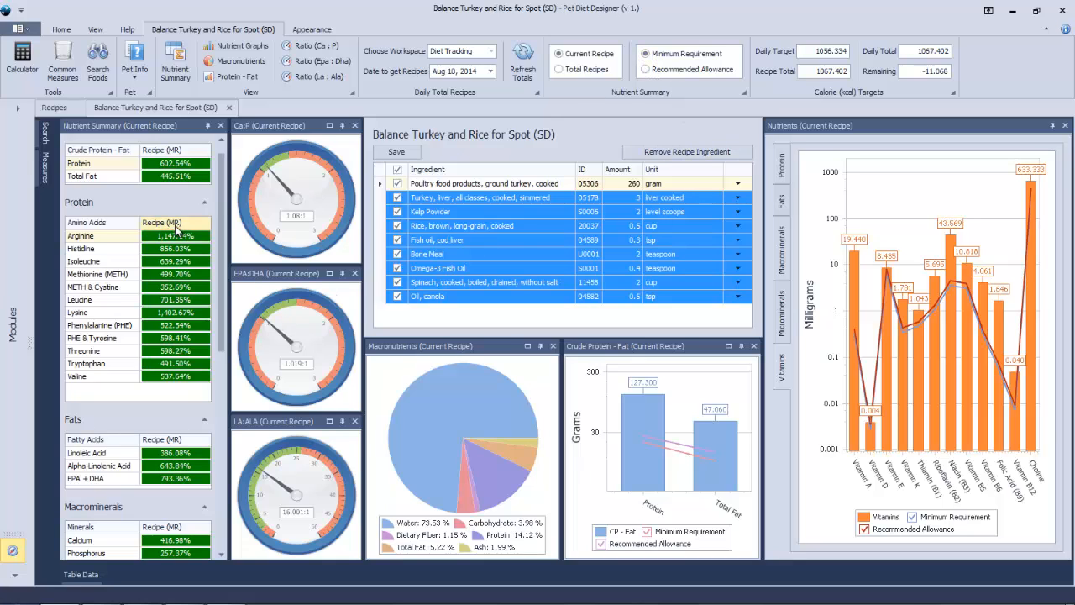
scroll(225, 220, "up", 1)
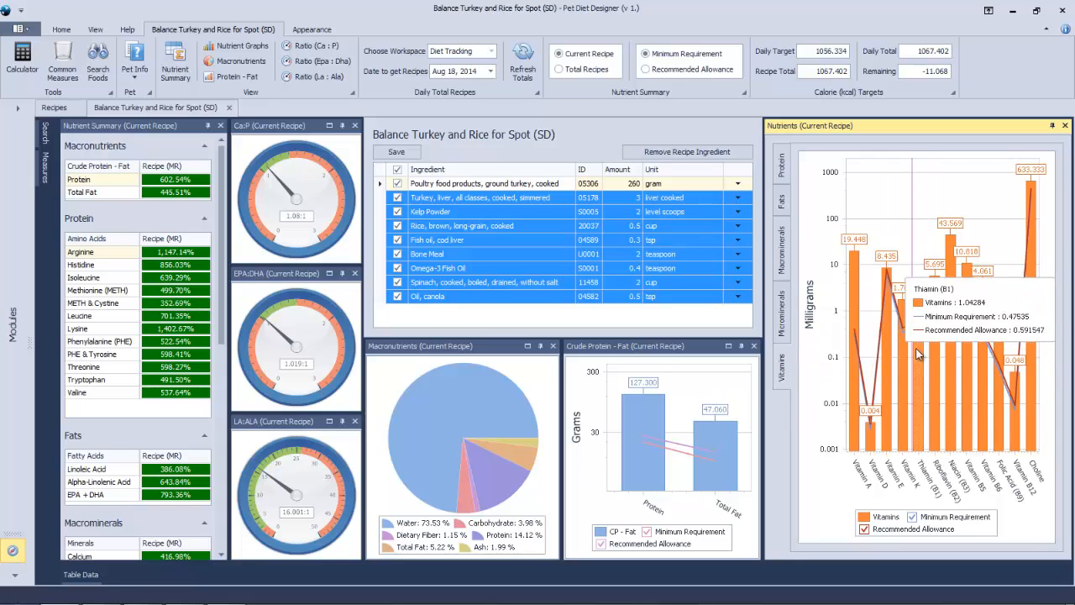
mouse_move(915, 342)
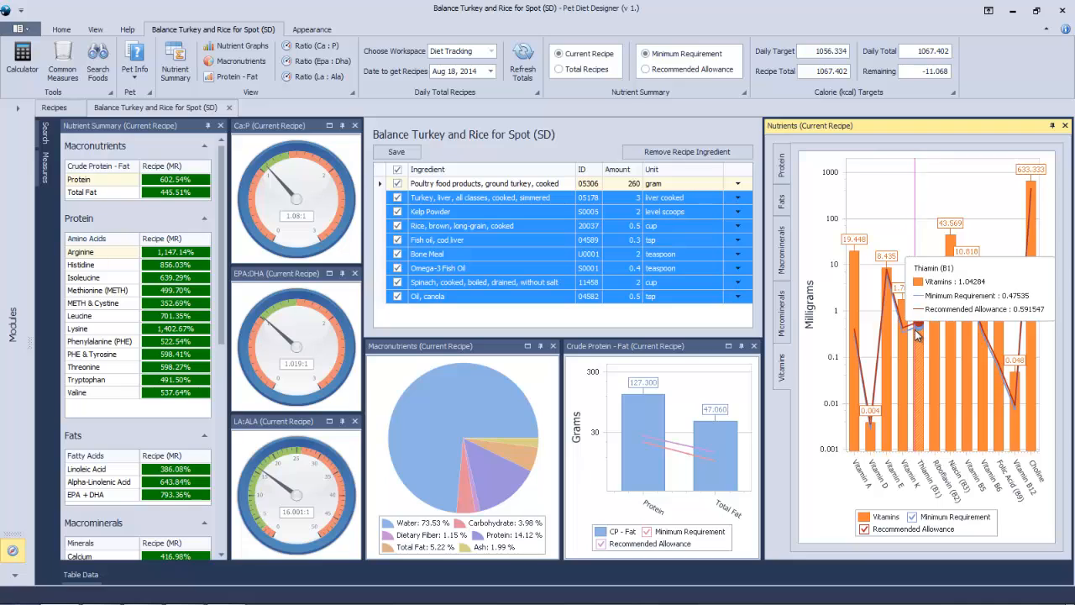
left_click(646, 70)
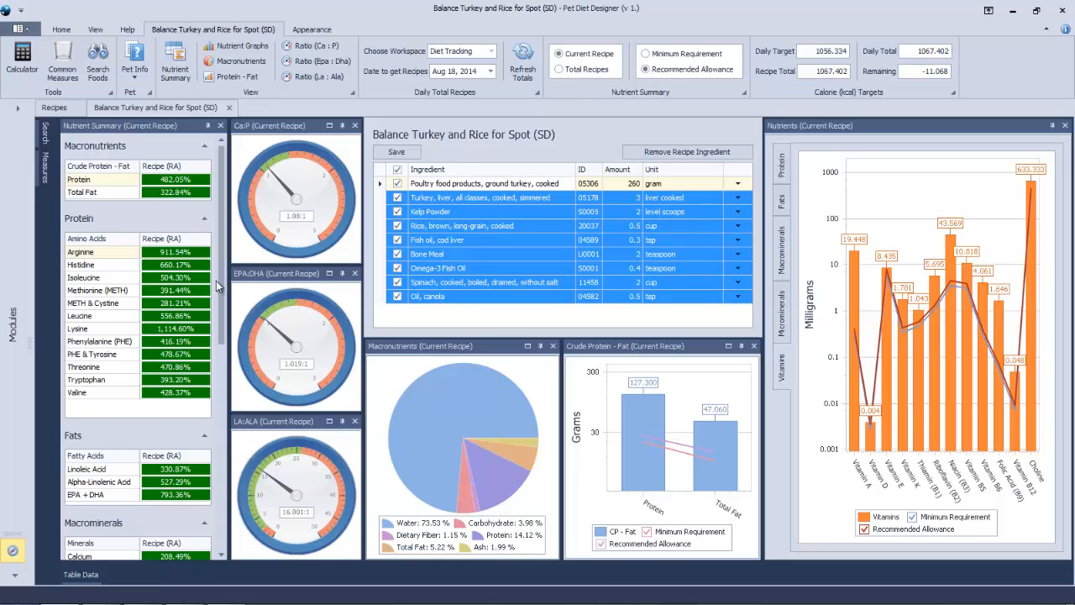
left_click_drag(225, 249, 233, 472)
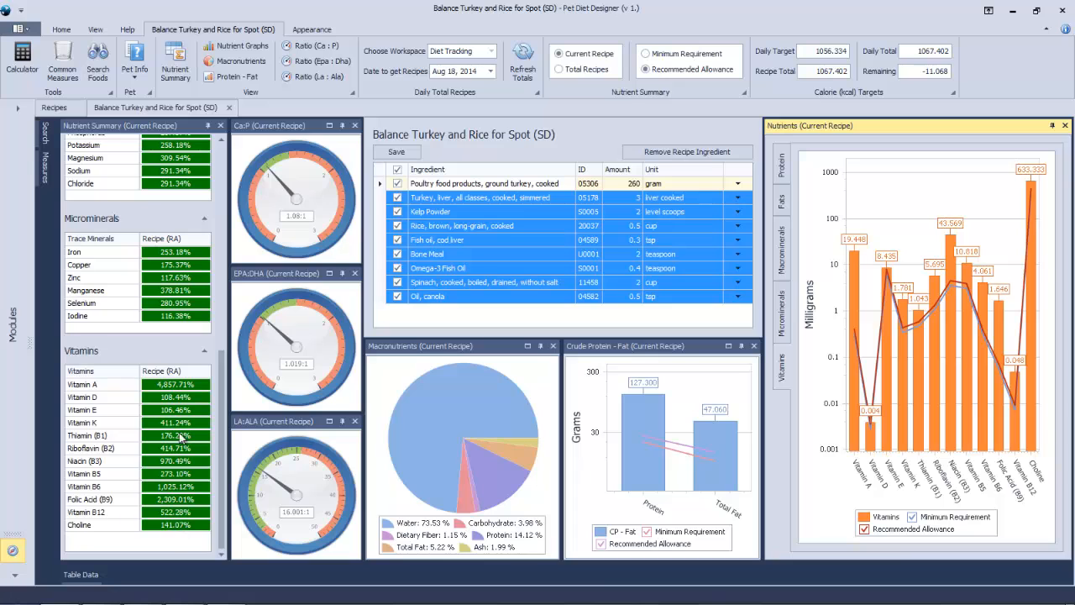
left_click_drag(223, 456, 232, 253)
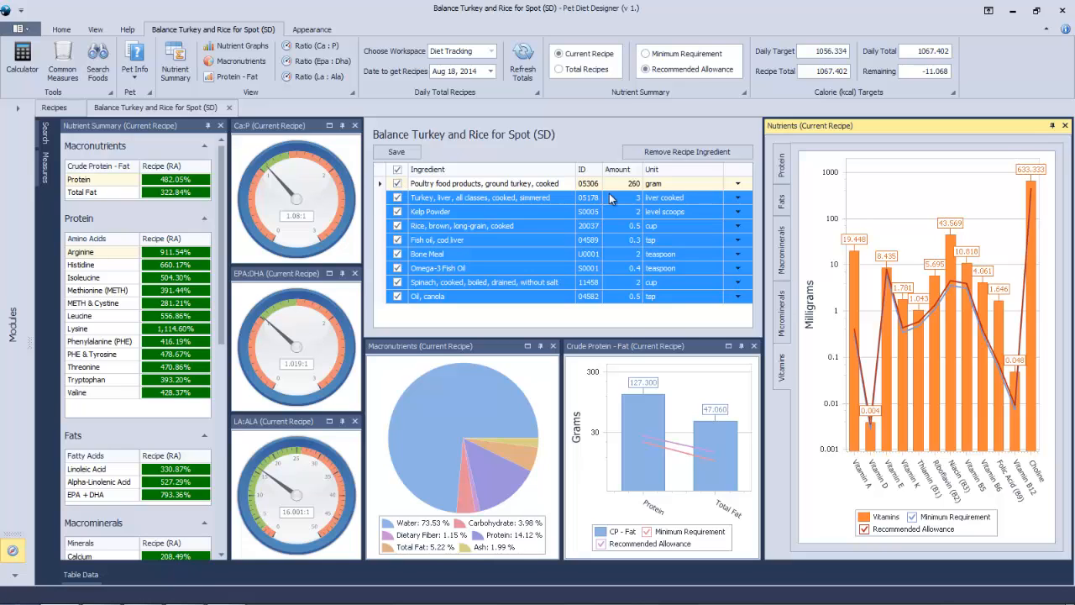
Exclude the cooked ground turkey ingredient from the recipe's calculation
left_click(398, 183)
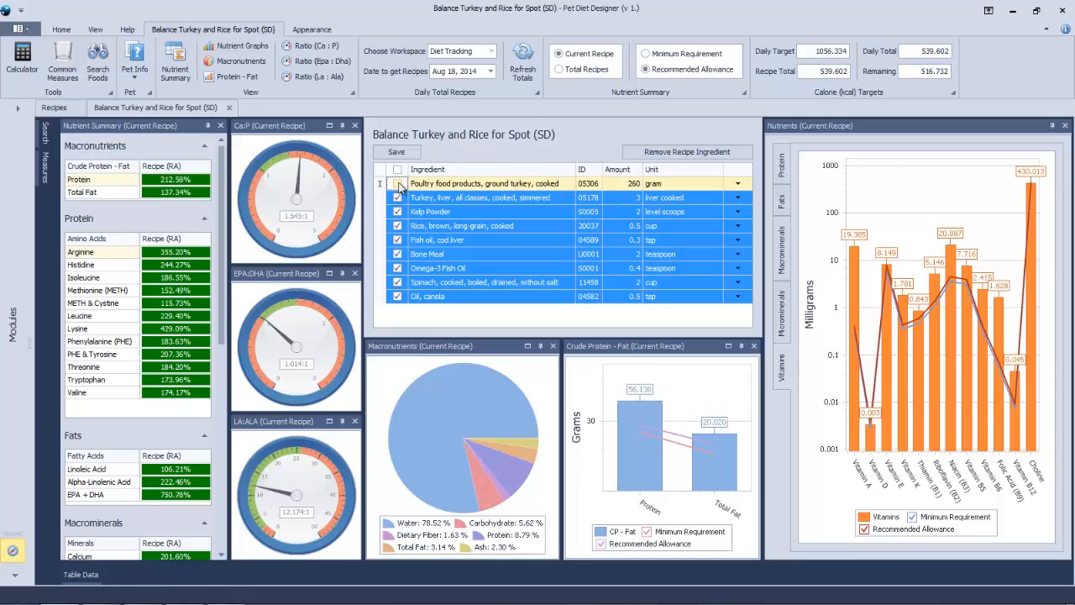
Review the nutrient summary down to the vitamins and include the cooked ground turkey in the recipe's calculation again
left_click_drag(222, 256, 235, 488)
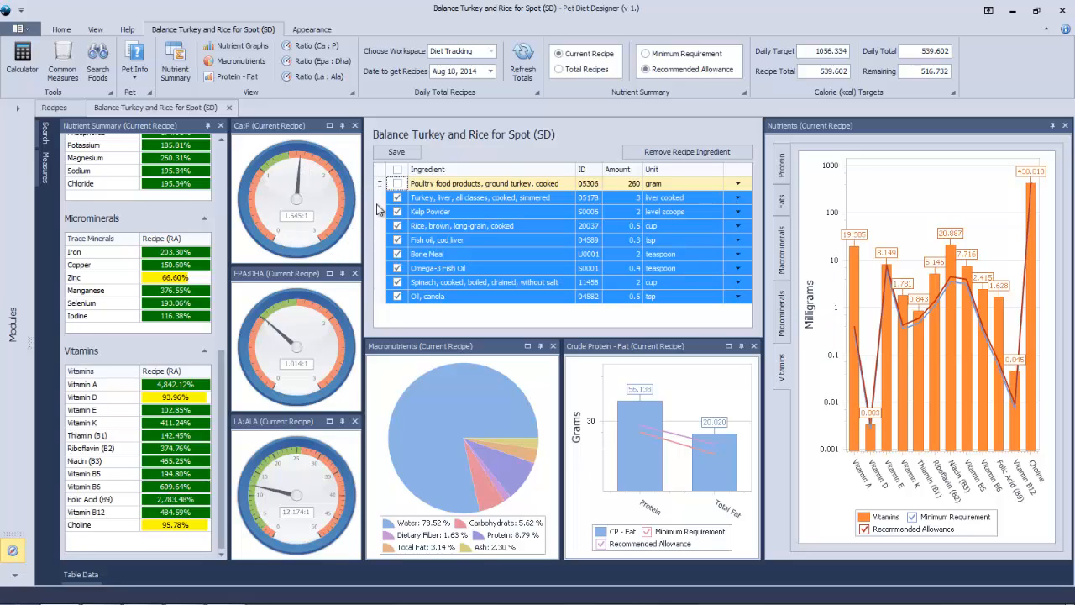
left_click(397, 188)
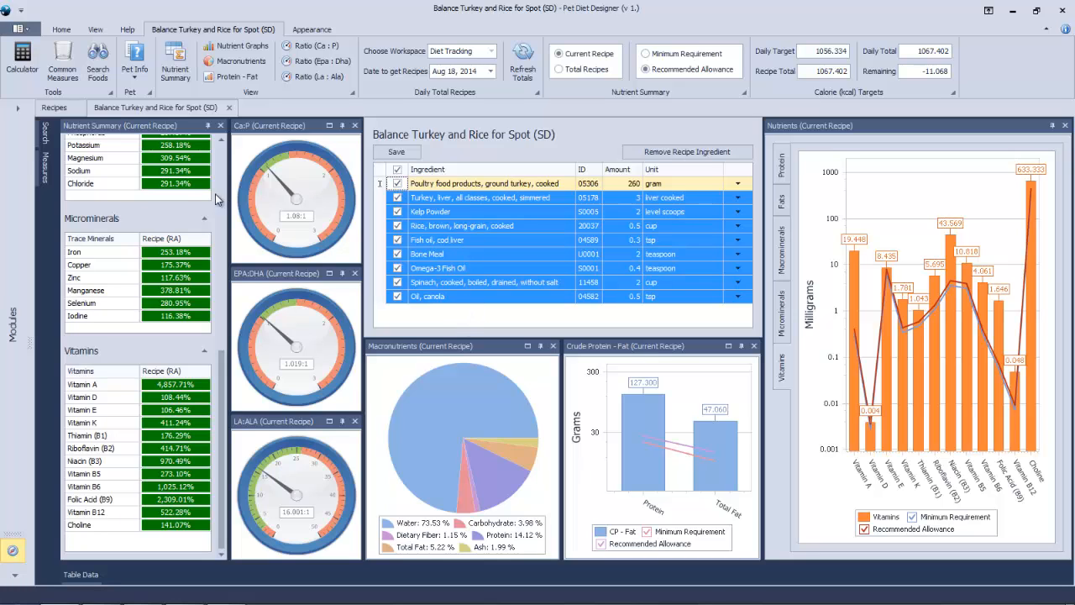
mouse_move(44, 141)
Exclude and re-include the cooked ground turkey twice to compare its effect on the recipe's nutrients
left_click(398, 184)
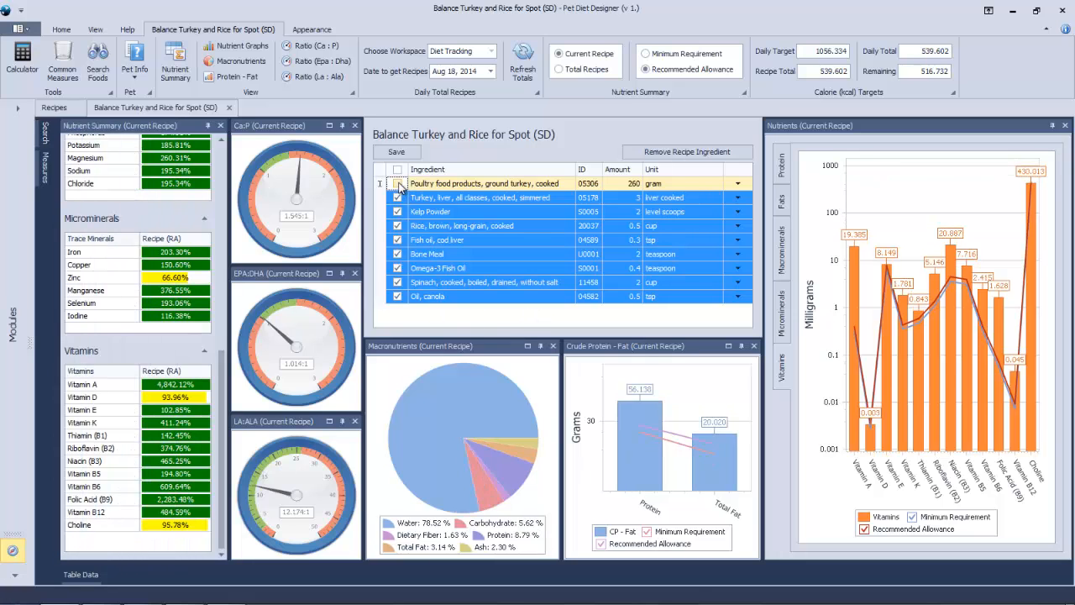
left_click(398, 184)
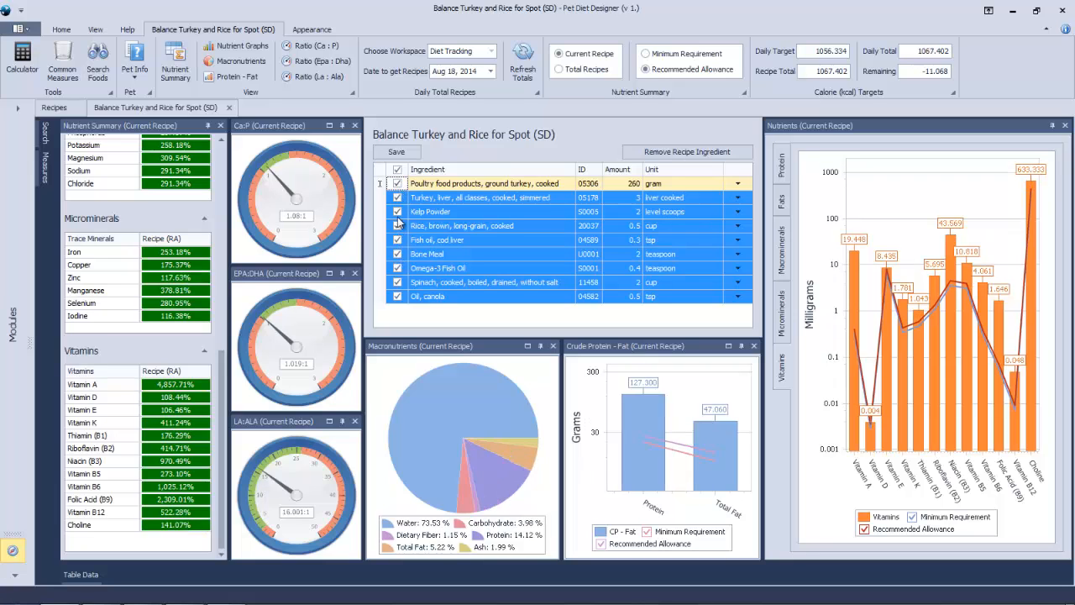
left_click(398, 184)
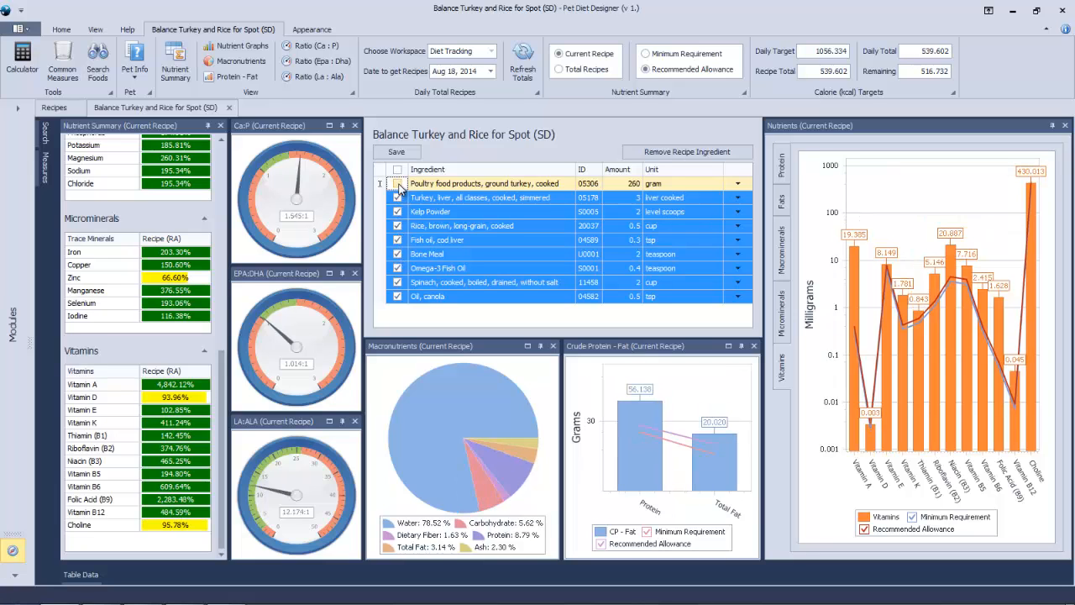
left_click(399, 185)
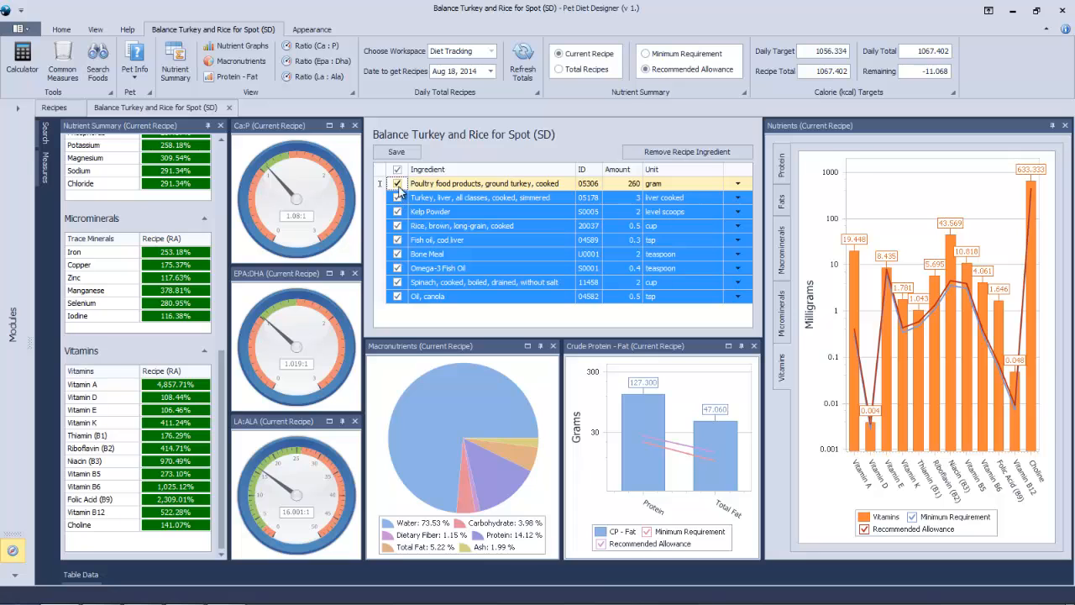
Exclude both the cooked ground turkey and the turkey liver from the calculation and check the macronutrients and amino acids in the nutrient summary
left_click(398, 184)
left_click(397, 197)
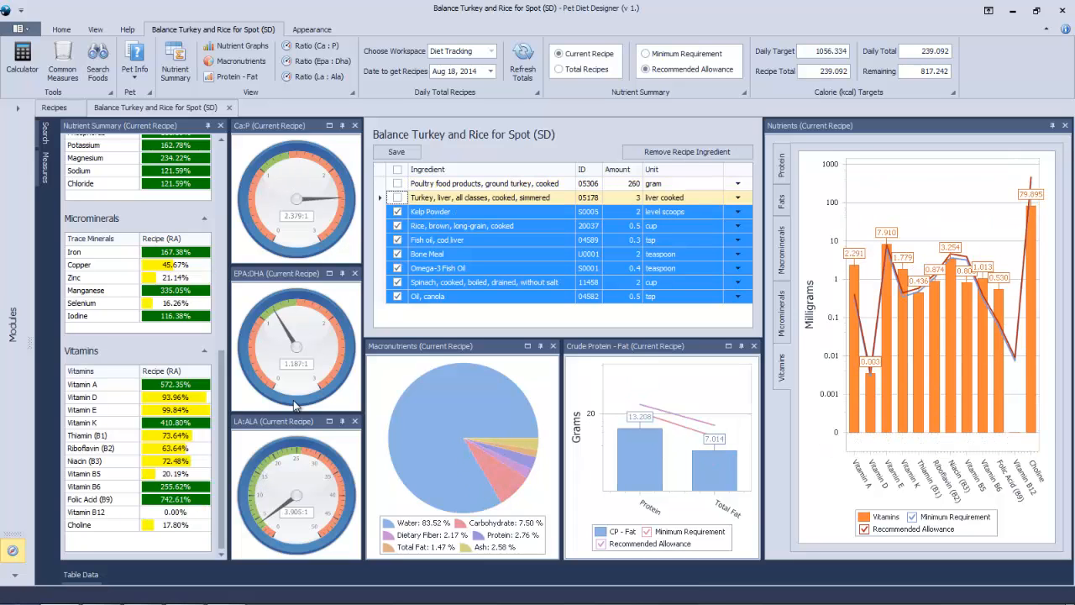
left_click_drag(220, 438, 224, 244)
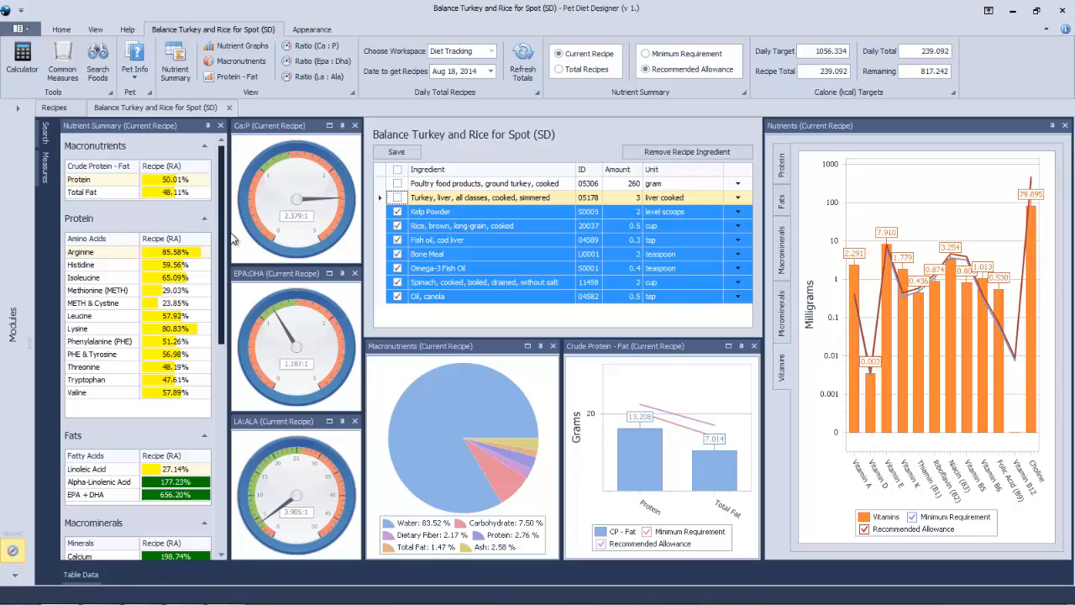
Include the ground turkey again, review the nutrient summary down to the vitamins, and include the turkey liver as well
left_click(398, 183)
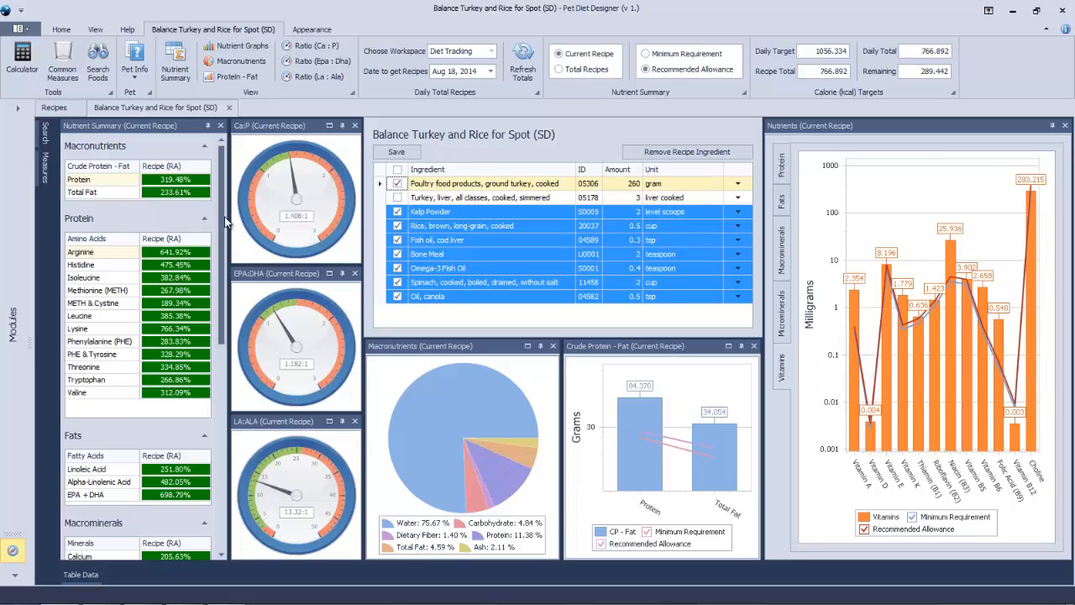
left_click_drag(224, 239, 223, 445)
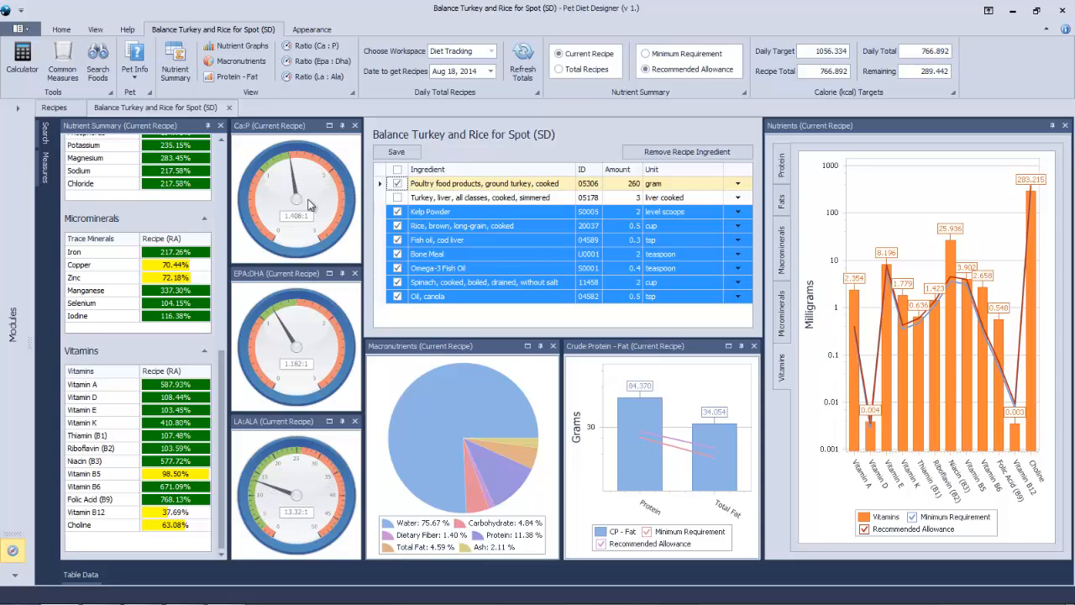
left_click(397, 198)
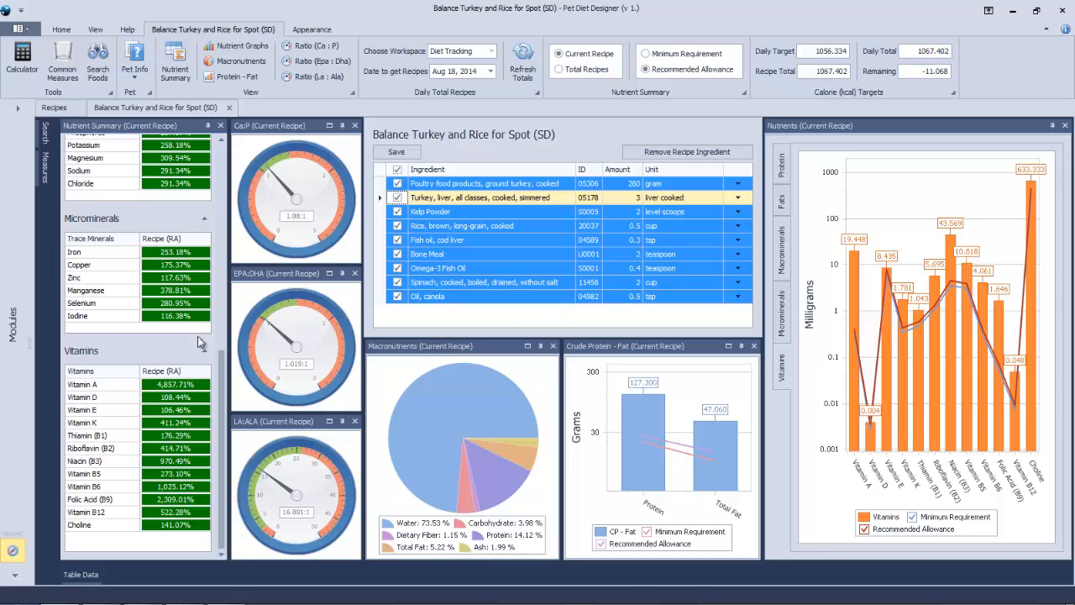
Review the whole nutrient summary from macronutrients to vitamins with every ingredient included
mouse_move(222, 434)
left_mouse_down()
mouse_move(222, 252)
mouse_move(229, 442)
left_mouse_up()
scroll(214, 399, "up", 10)
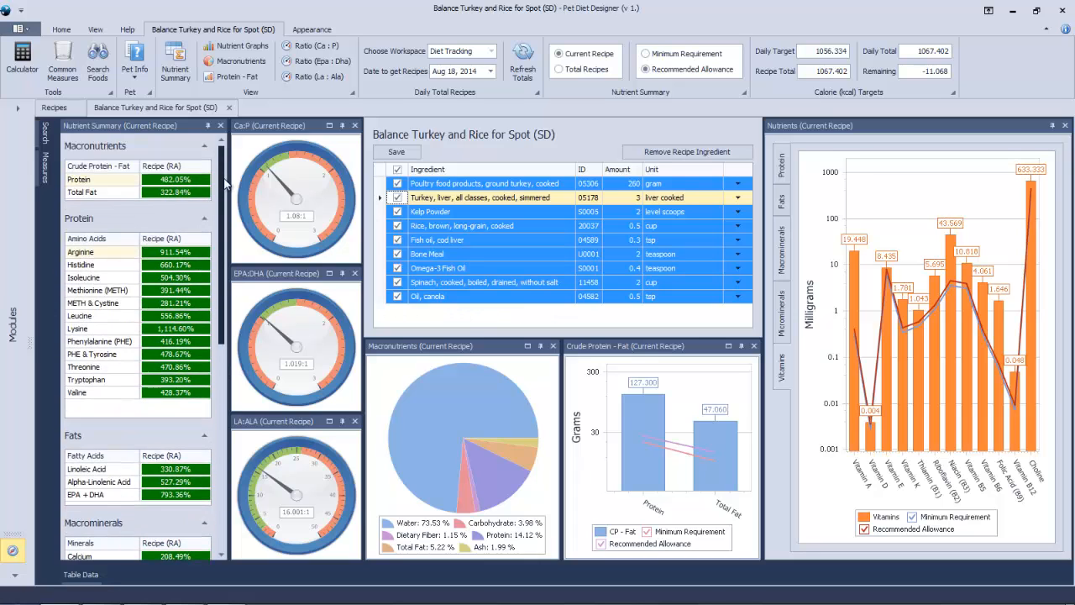
scroll(197, 415, "down", 10)
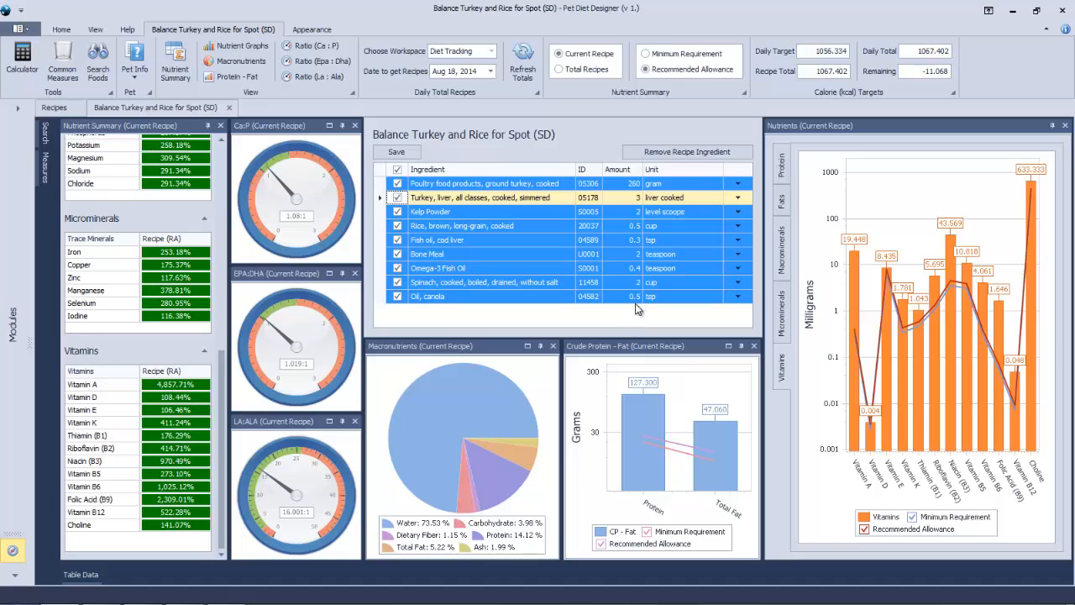
Set the cooked ground turkey's amount to 450 grams and check the vitamins in the nutrient summary
left_click(623, 183)
double_click(623, 183)
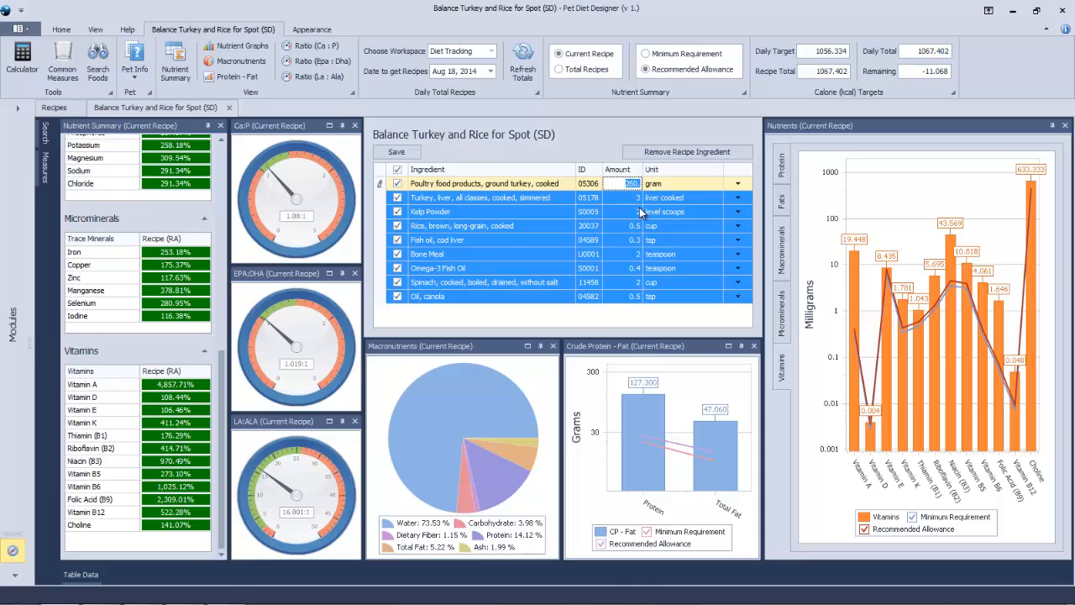
type("450.")
key("Return")
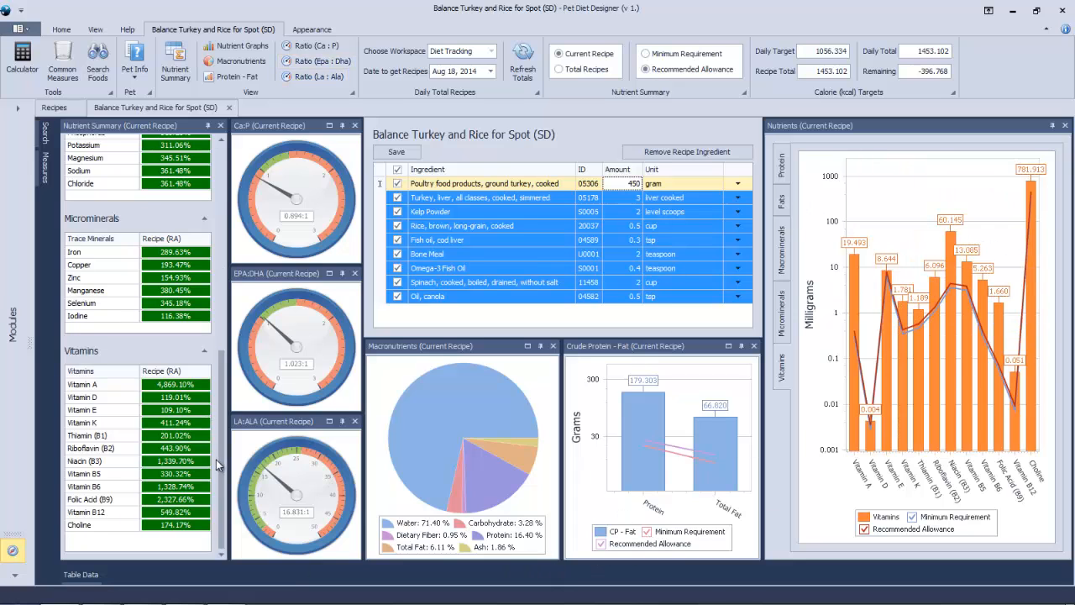
left_click_drag(215, 459, 233, 493)
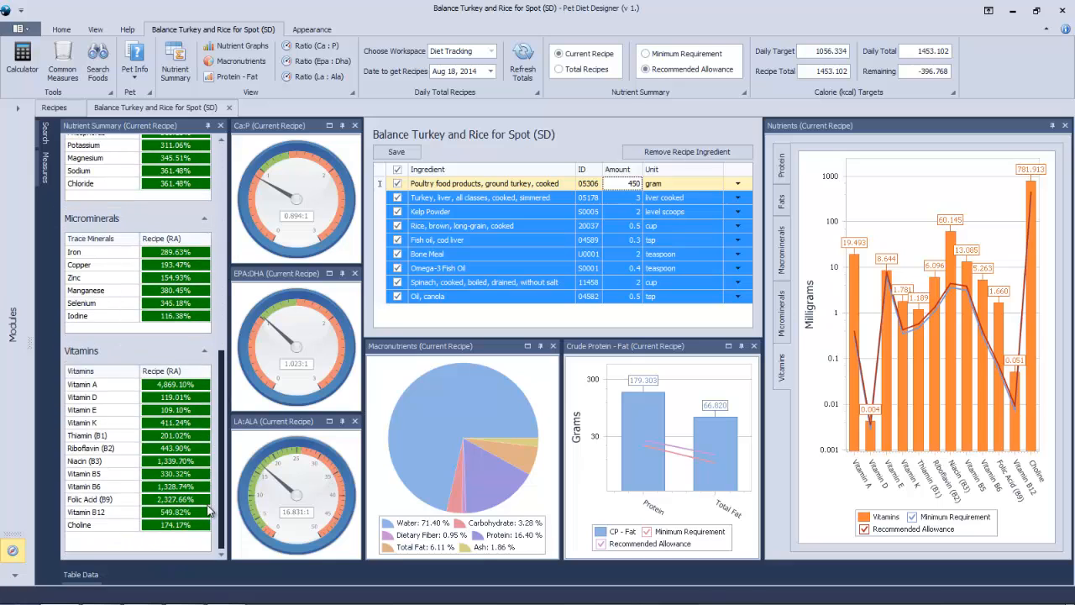
Set the cooked ground turkey's amount to 120 grams and check the microminerals and vitamins
left_click(623, 184)
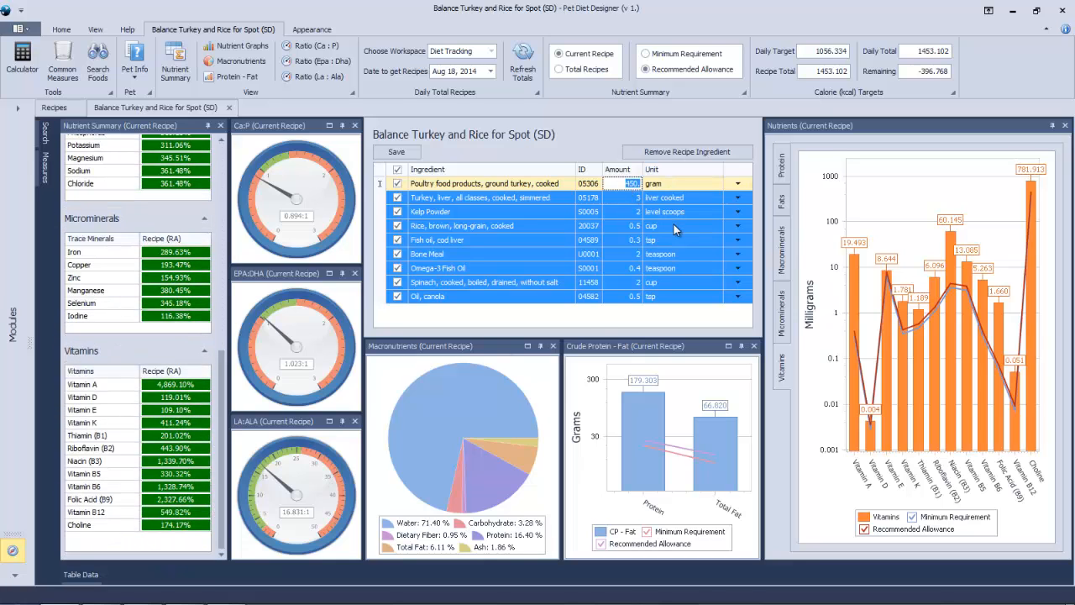
type("120")
key("Return")
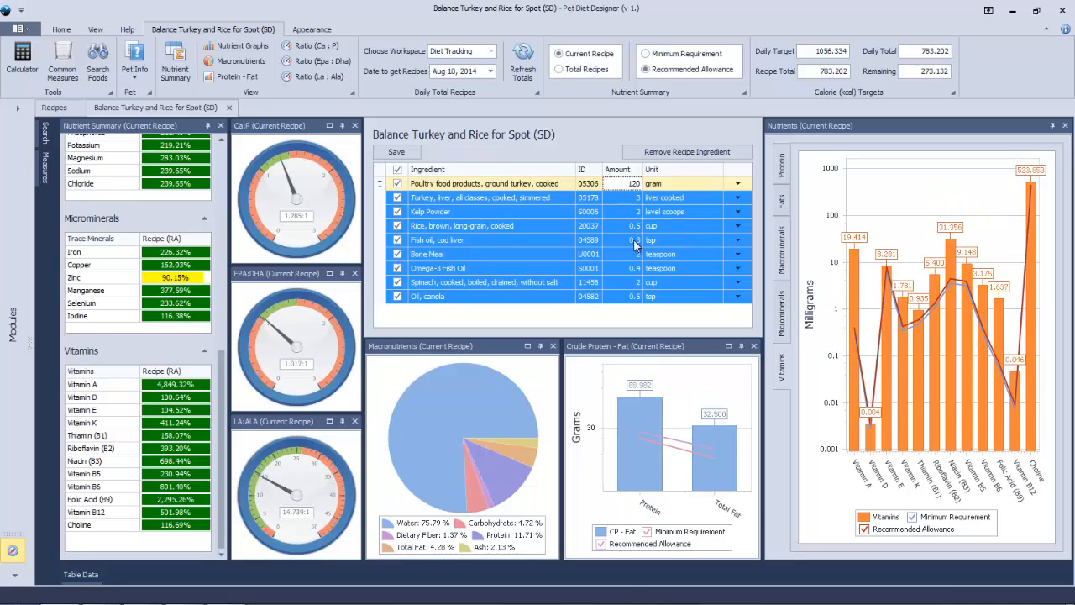
mouse_move(218, 421)
left_mouse_down()
mouse_move(232, 228)
mouse_move(207, 426)
left_mouse_up()
Return the cooked ground turkey's amount to 260 grams
left_click(632, 183)
type("260")
key("Return")
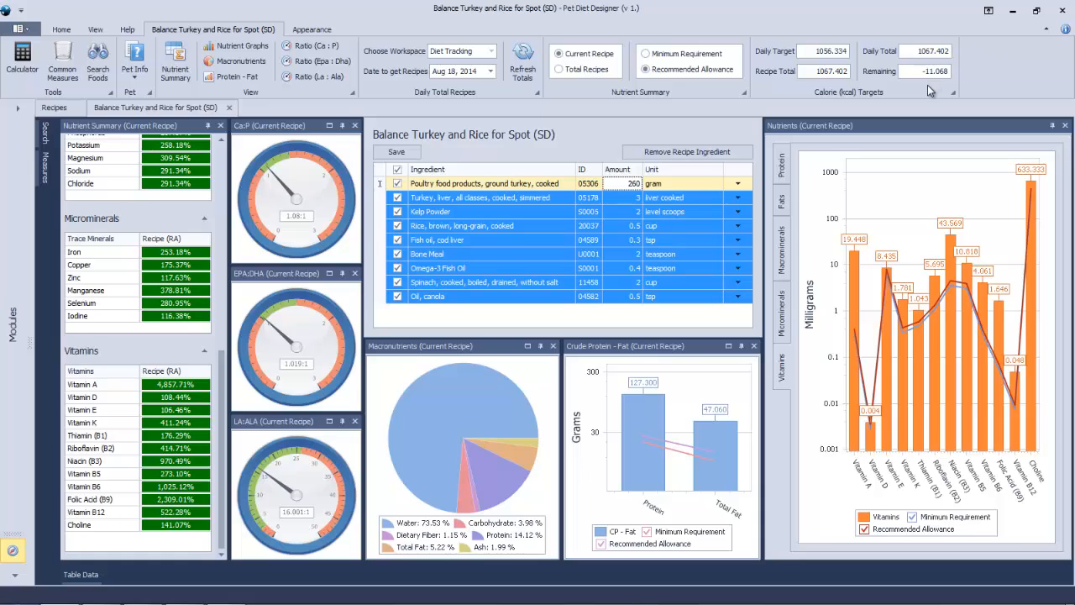
Try smaller amounts of cooked ground turkey, first 130 grams and then 160 grams
left_click(619, 183)
type("130")
key("Return")
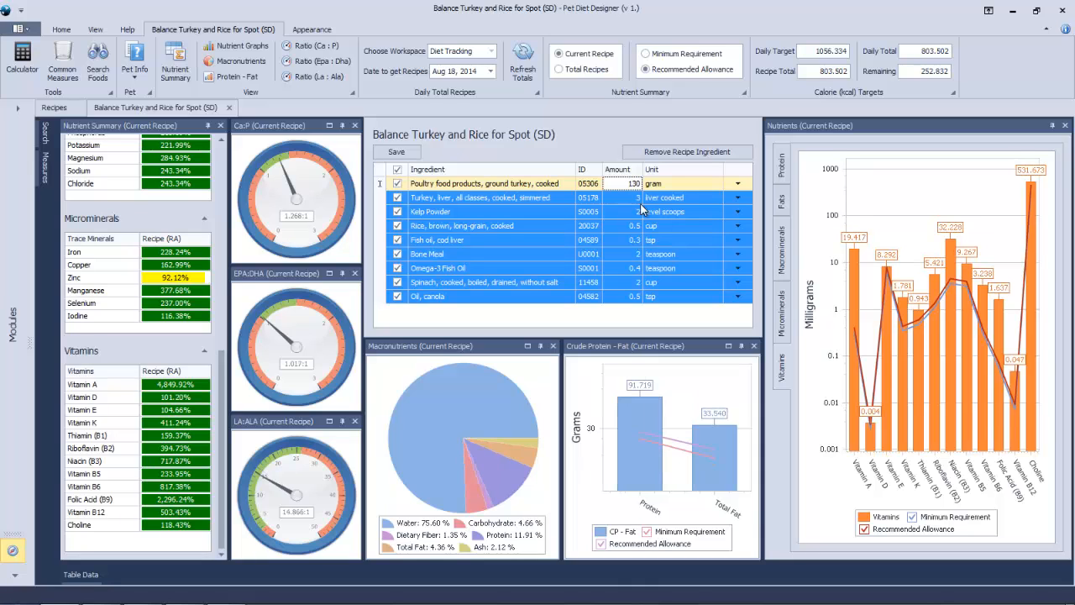
left_click(613, 186)
key("BackSpace")
type("160")
key("Return")
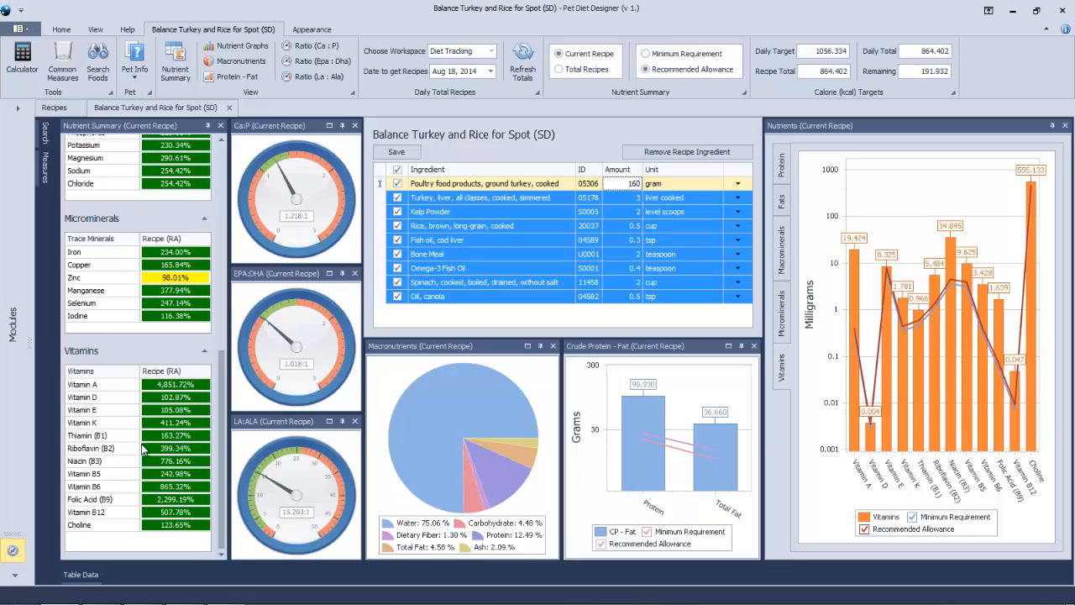
Set the cooked ground turkey's amount to 200 grams and check the microminerals and vitamins in the nutrient summary
left_click(630, 183)
type("200")
key("Return")
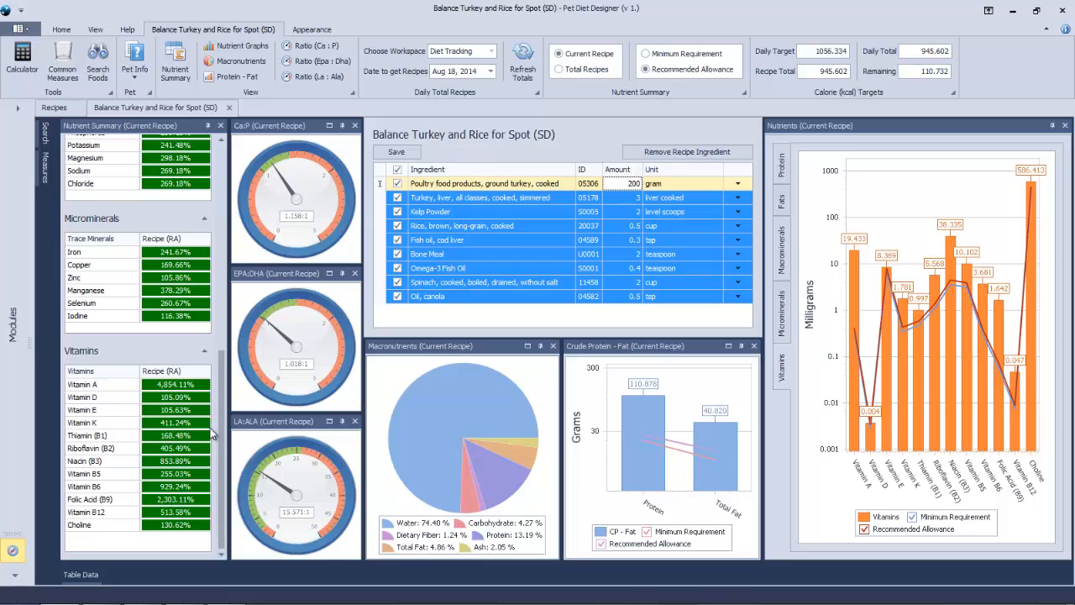
left_click_drag(222, 428, 229, 473)
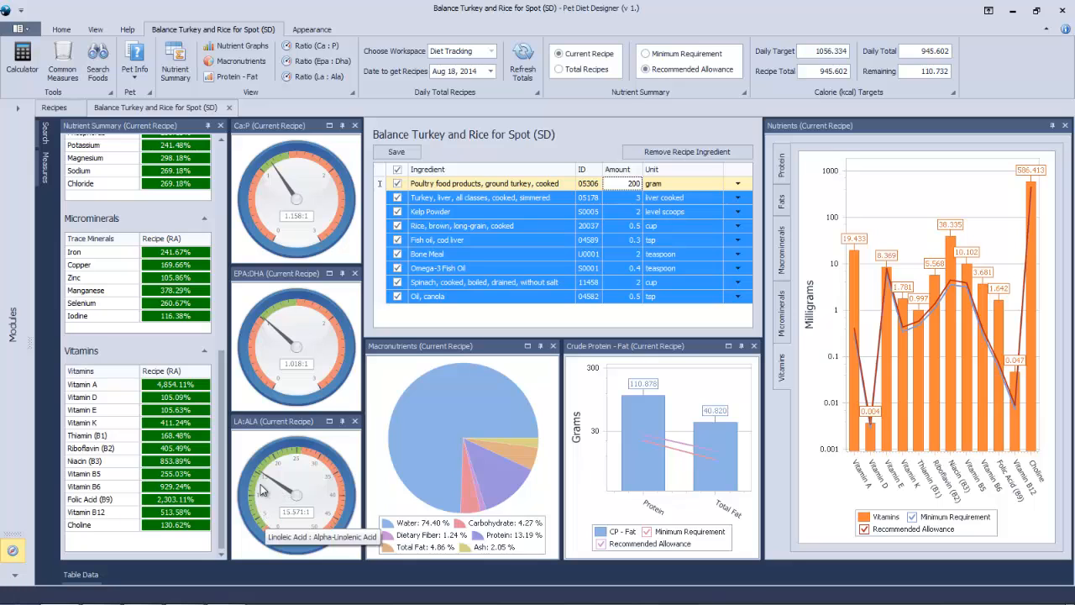
View the Microminerals, Macrominerals, Fats and Protein nutrient charts in turn, and go back through Fats to Macrominerals
left_click(785, 312)
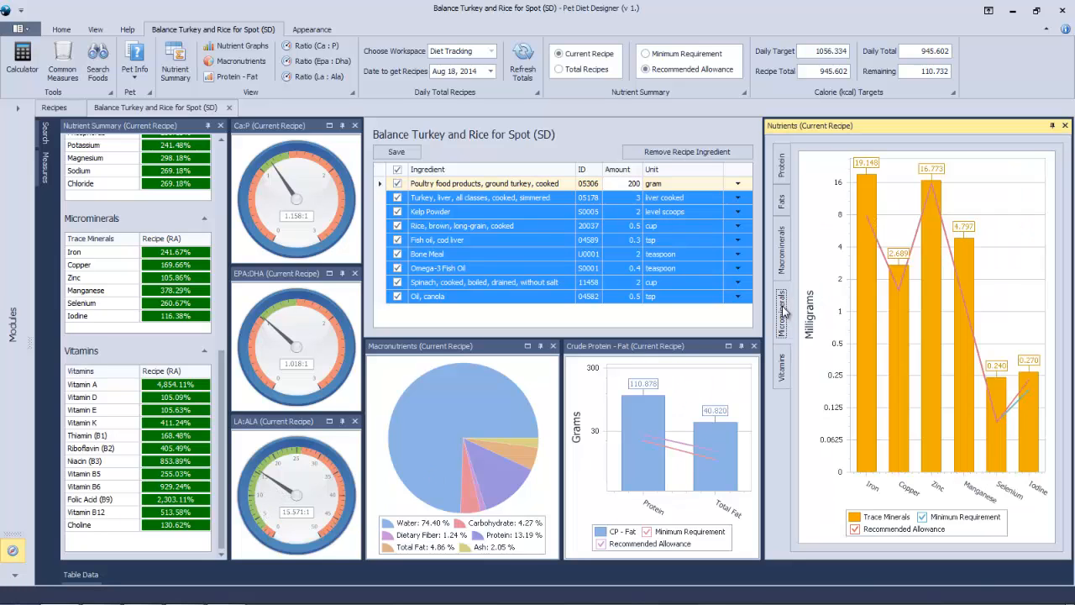
left_click(784, 252)
left_click(783, 207)
left_click(783, 172)
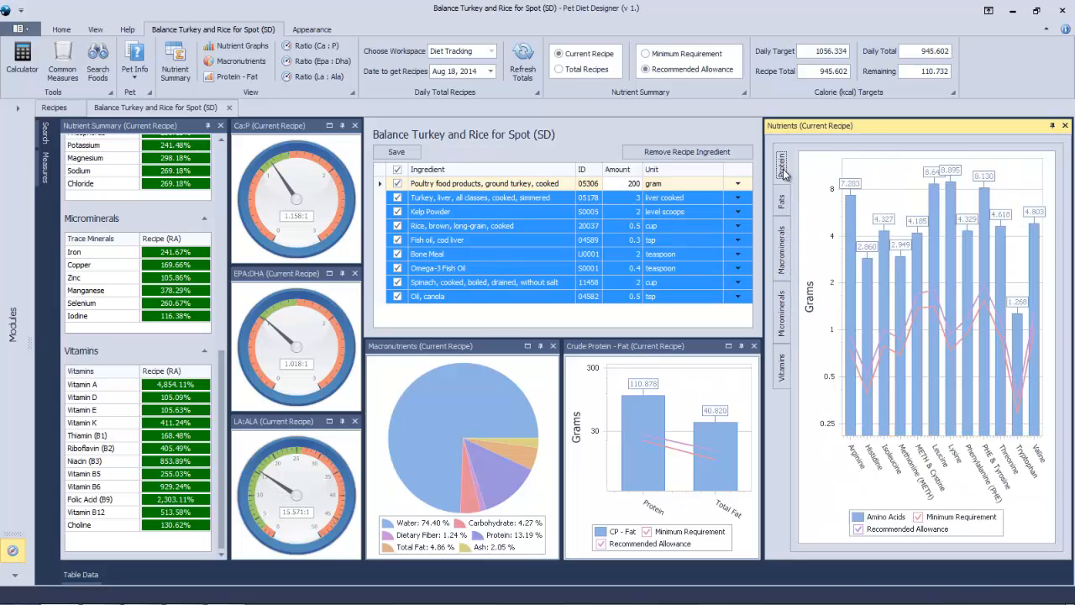
left_click(783, 210)
left_click(785, 252)
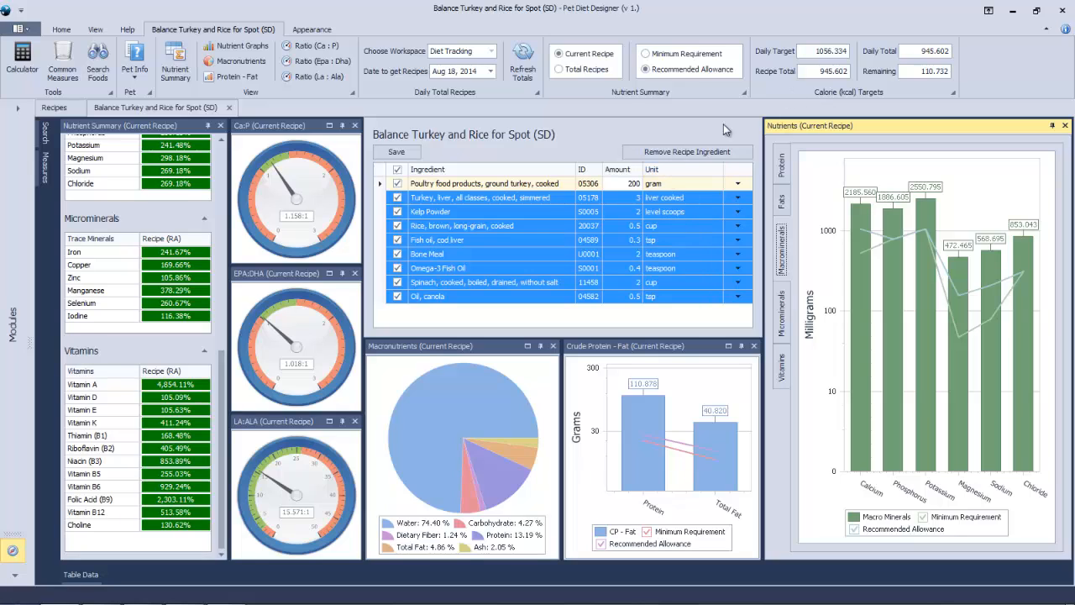
Set the cooked ground turkey's amount to 260 grams and save the recipe
left_click(619, 184)
left_click_drag(619, 183, 654, 190)
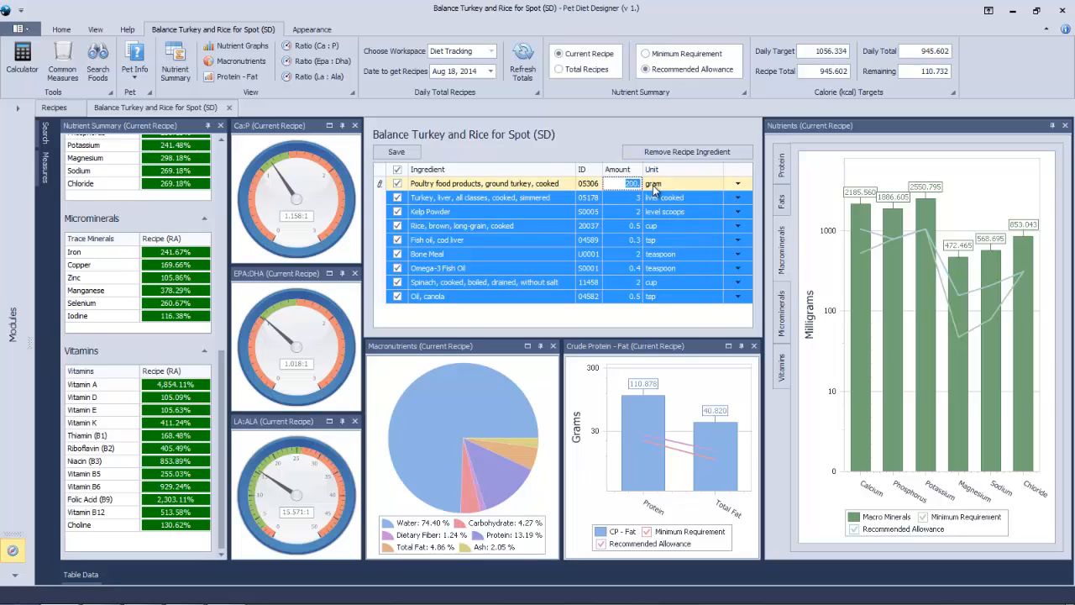
type("260")
key("Return")
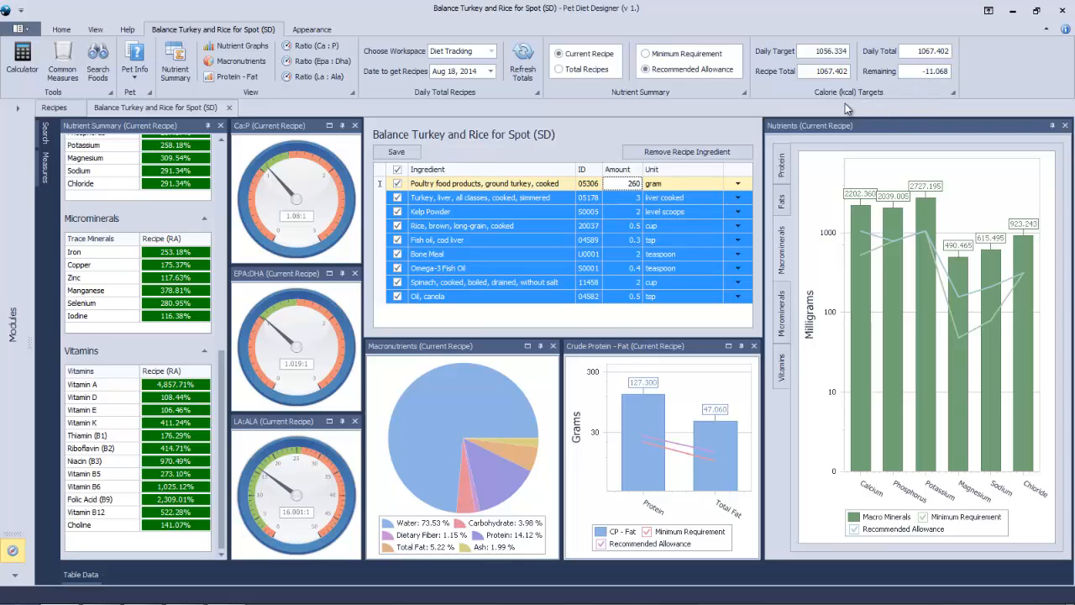
left_click(408, 154)
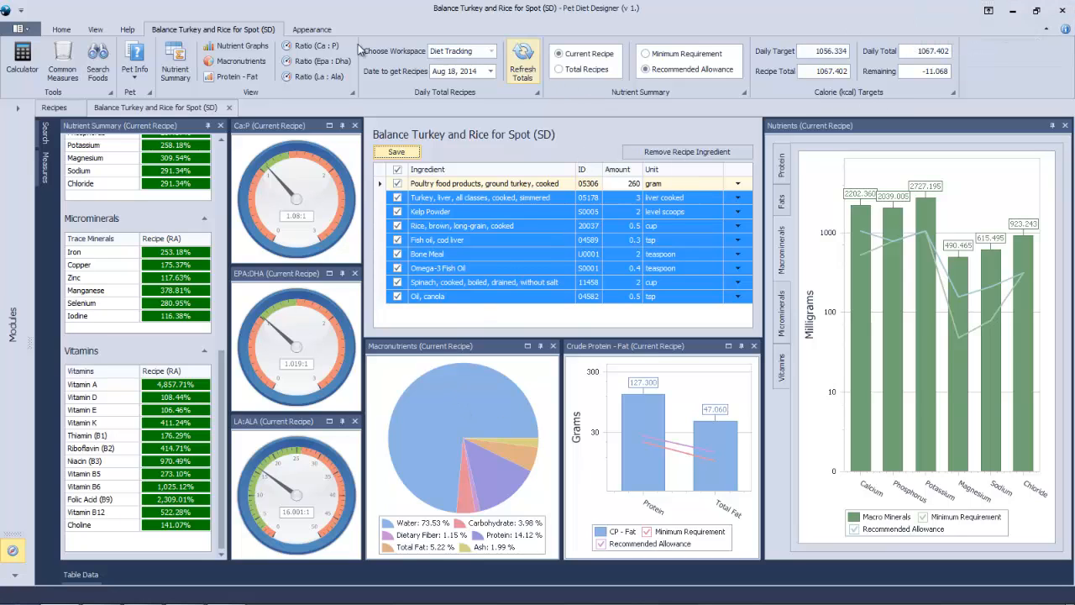
mouse_move(705, 380)
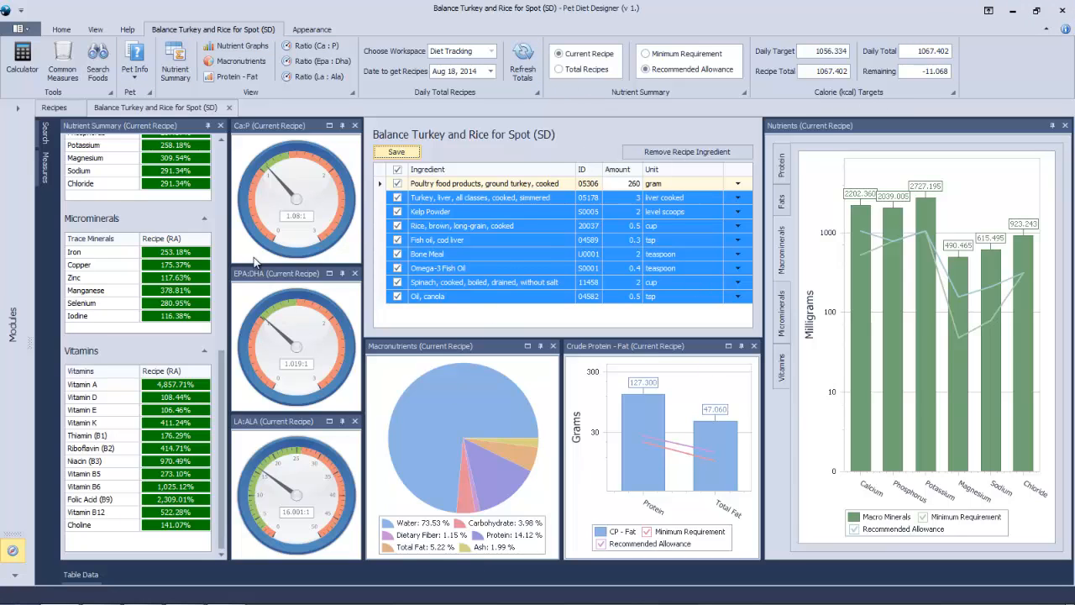